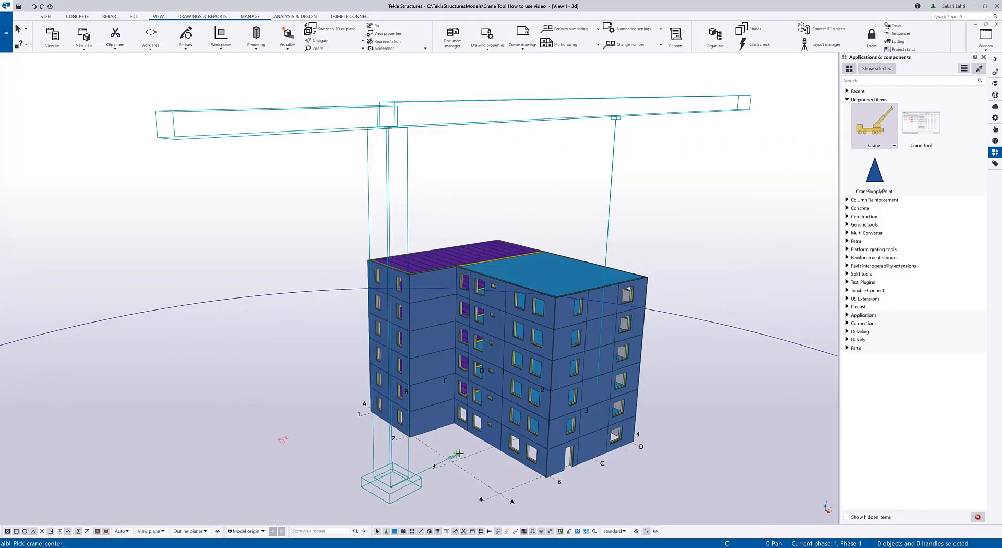
- Place the tower crane beside the building and change a crane's type to Mobile crane
{"action": "left_click", "coordinate": [530, 288]}
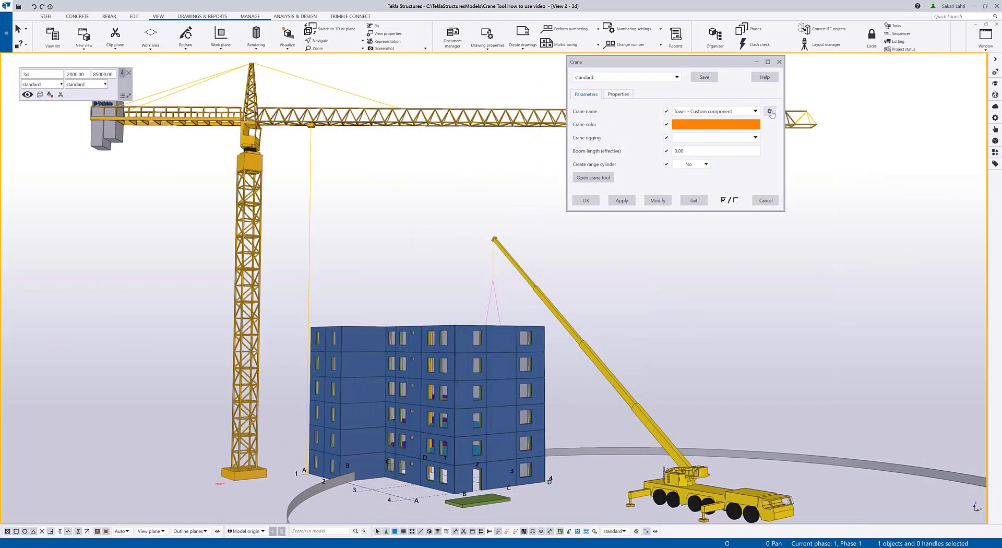
{"action": "left_click", "coordinate": [770, 112]}
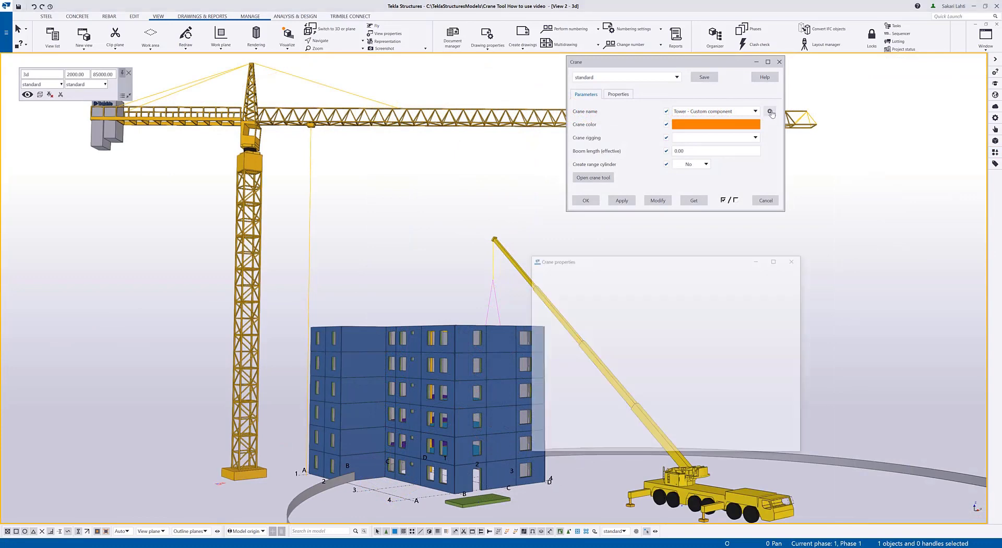
{"action": "left_click", "coordinate": [613, 303]}
{"action": "left_click", "coordinate": [629, 322]}
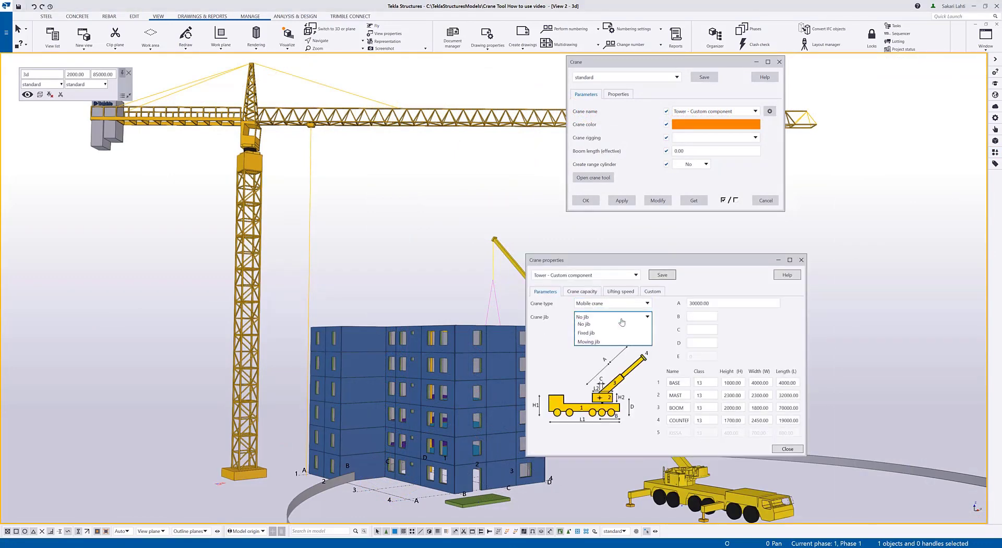
- Load the Mobile - Custom component settings and review its capacity, lifting speed and custom tabs
{"action": "left_click", "coordinate": [584, 275]}
{"action": "left_click", "coordinate": [590, 303]}
{"action": "left_click", "coordinate": [594, 291]}
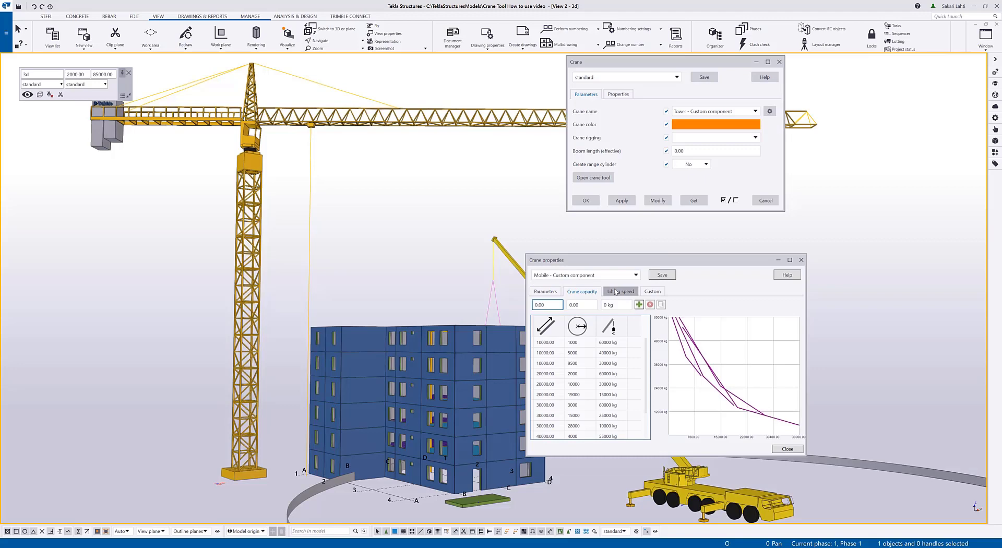
{"action": "left_click", "coordinate": [620, 292]}
{"action": "left_click", "coordinate": [651, 292]}
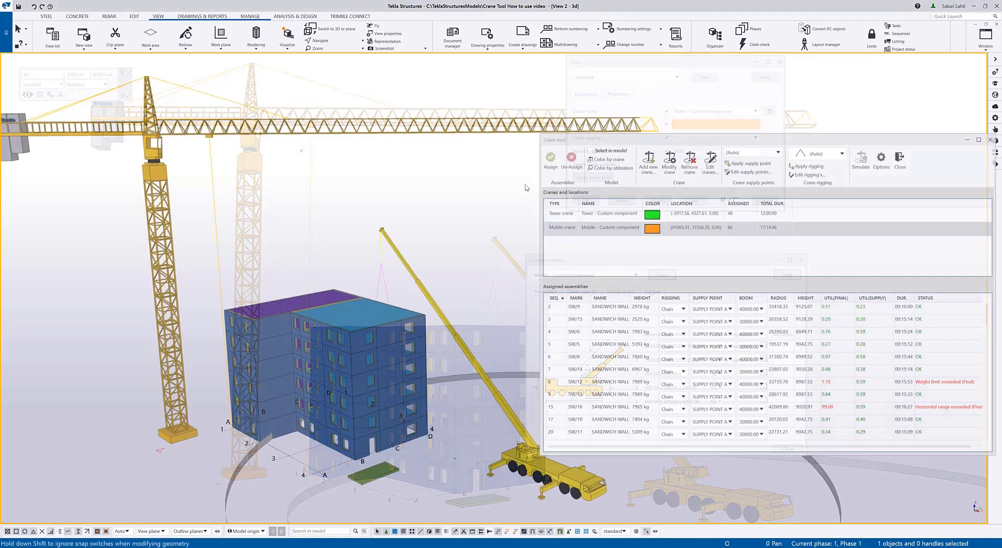
- Colour walls by crane then utilization, drag the mobile crane closer, and simulate wall SW/14's lift
{"action": "left_click", "coordinate": [598, 160]}
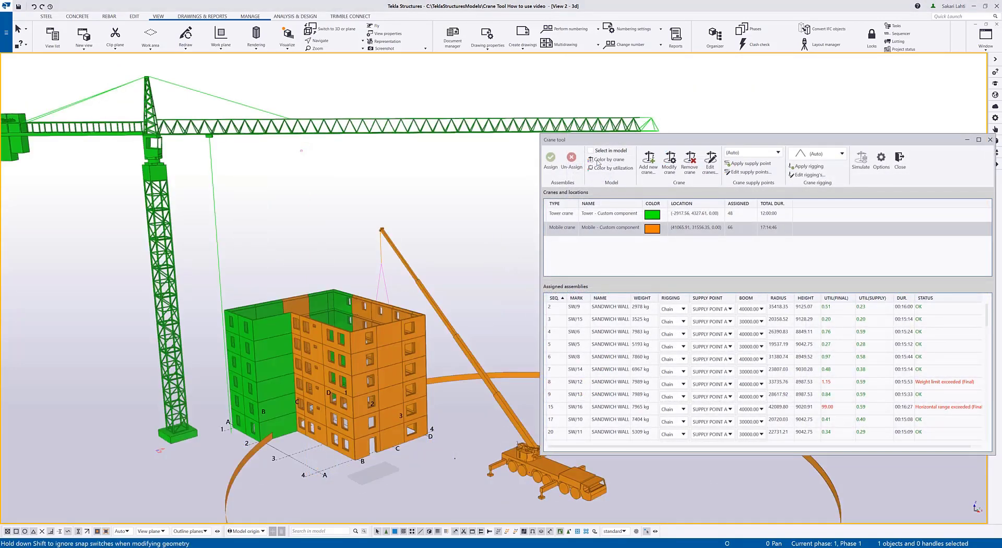
{"action": "left_click", "coordinate": [605, 167]}
{"action": "left_click_drag", "start_coordinate": [504, 459], "coordinate": [260, 485]}
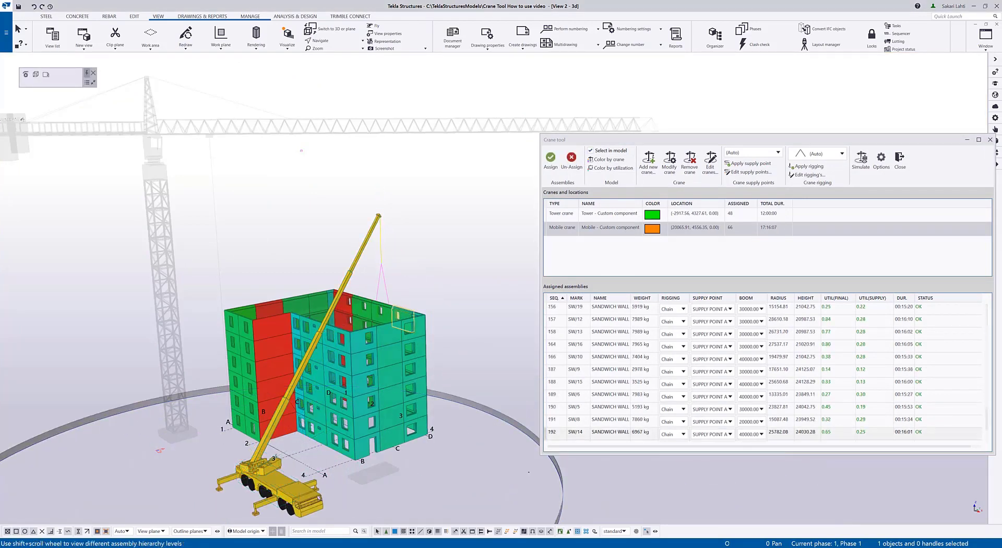
{"action": "left_click", "coordinate": [559, 434]}
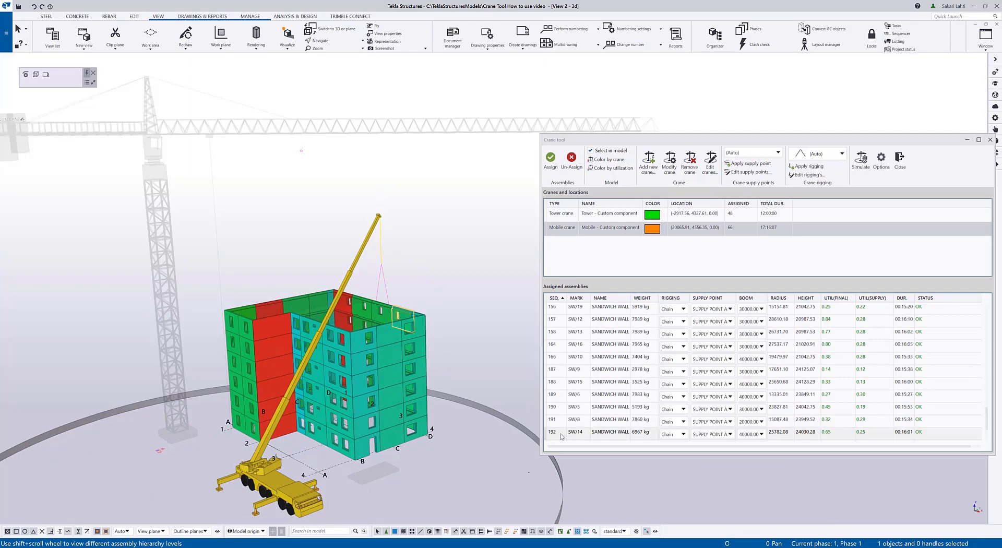
{"action": "left_click", "coordinate": [862, 158]}
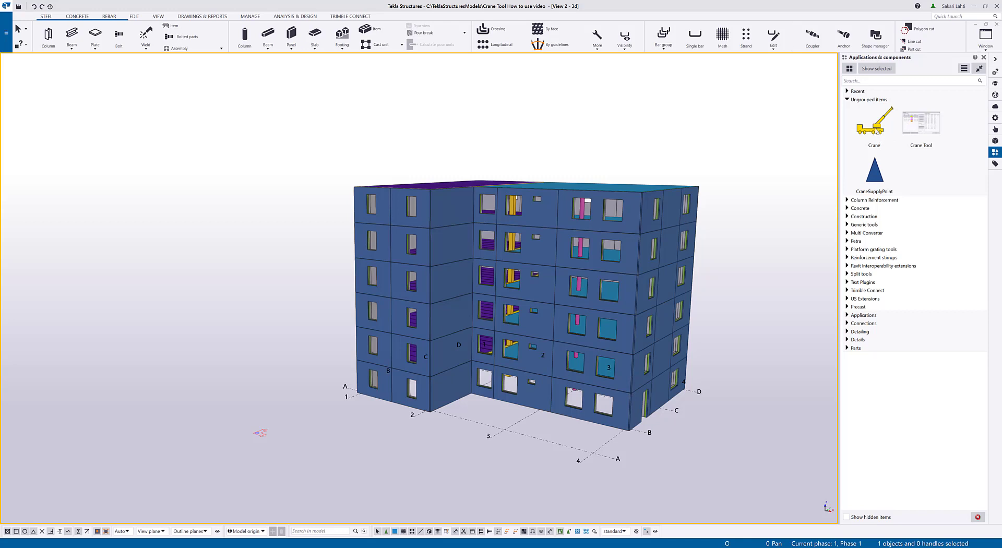
- Place a new Crane component near gridlines 2–3 by picking its centre and jib direction
{"action": "left_click", "coordinate": [875, 131]}
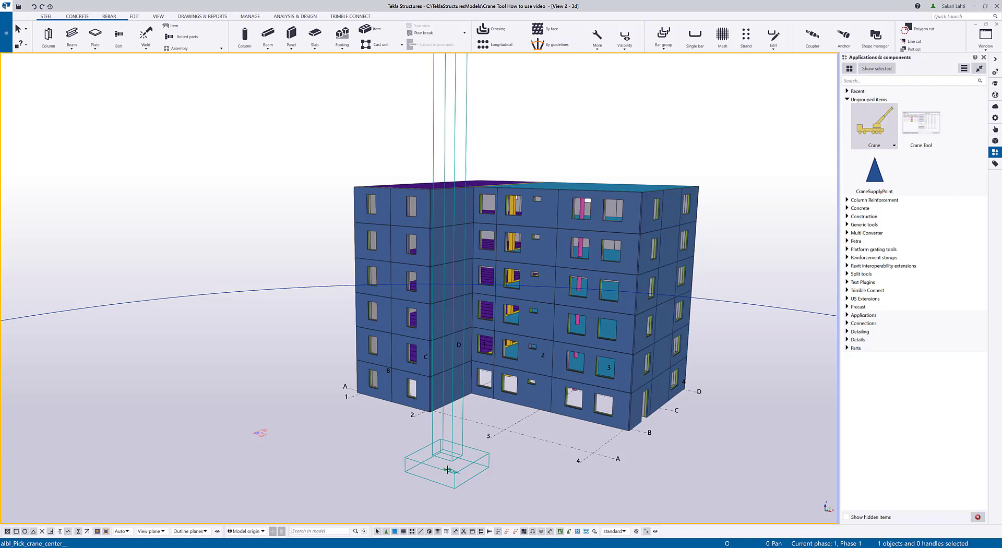
{"action": "left_click", "coordinate": [447, 470]}
{"action": "left_click", "coordinate": [551, 459]}
{"action": "scroll", "coordinate": [530, 450], "scroll_direction": "down", "scroll_amount": 1}
{"action": "scroll", "coordinate": [530, 450], "scroll_direction": "down", "scroll_amount": 1}
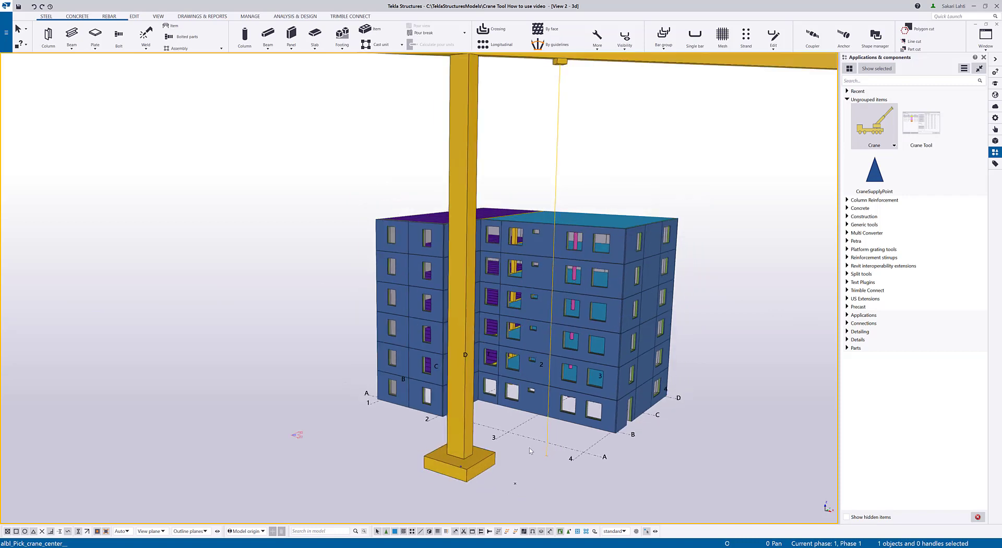
{"action": "scroll", "coordinate": [530, 450], "scroll_direction": "down", "scroll_amount": 1}
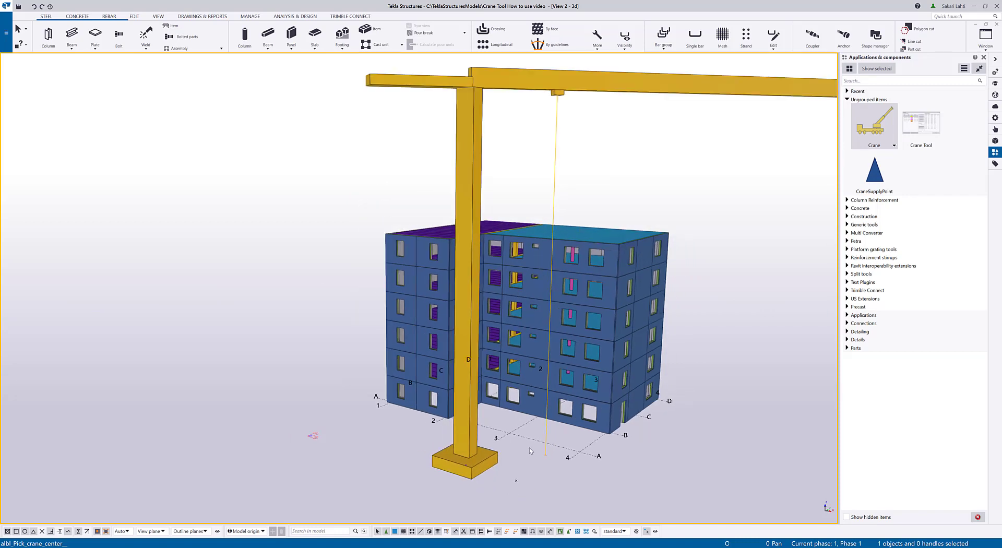
- Set the new crane's Create range cylinder to Yes, apply it, and view its class, material and finish
{"action": "double_click", "coordinate": [474, 433]}
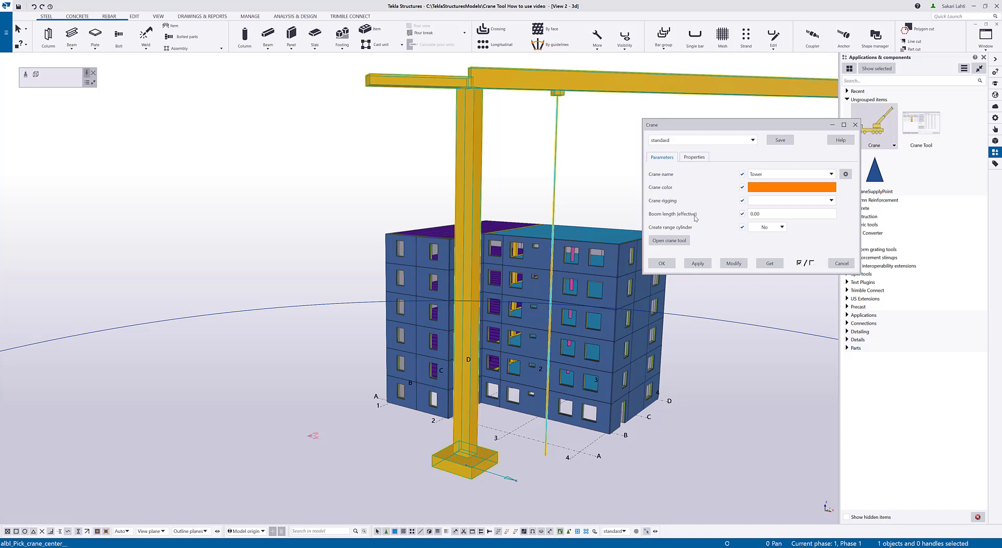
{"action": "left_click", "coordinate": [772, 230]}
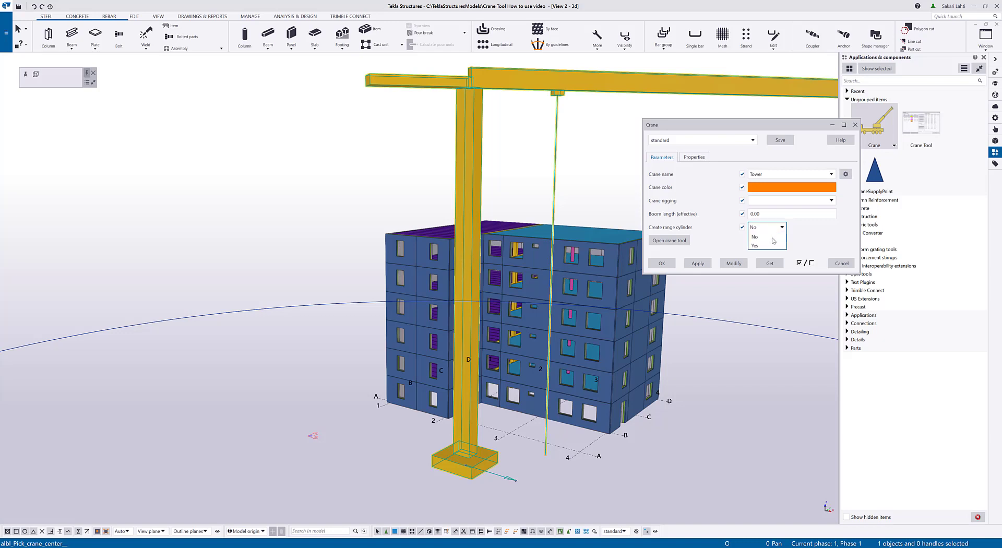
{"action": "left_click", "coordinate": [770, 246]}
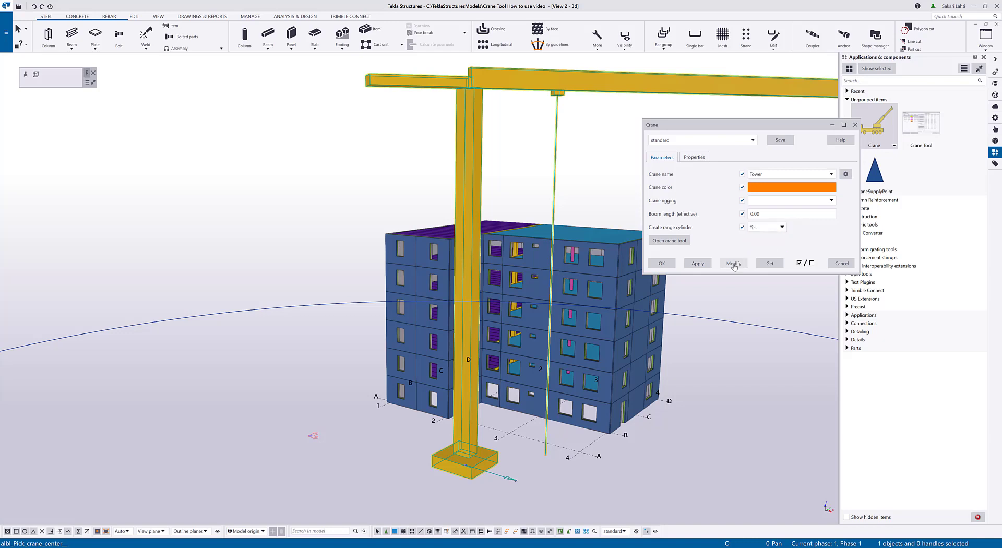
{"action": "left_click", "coordinate": [734, 263]}
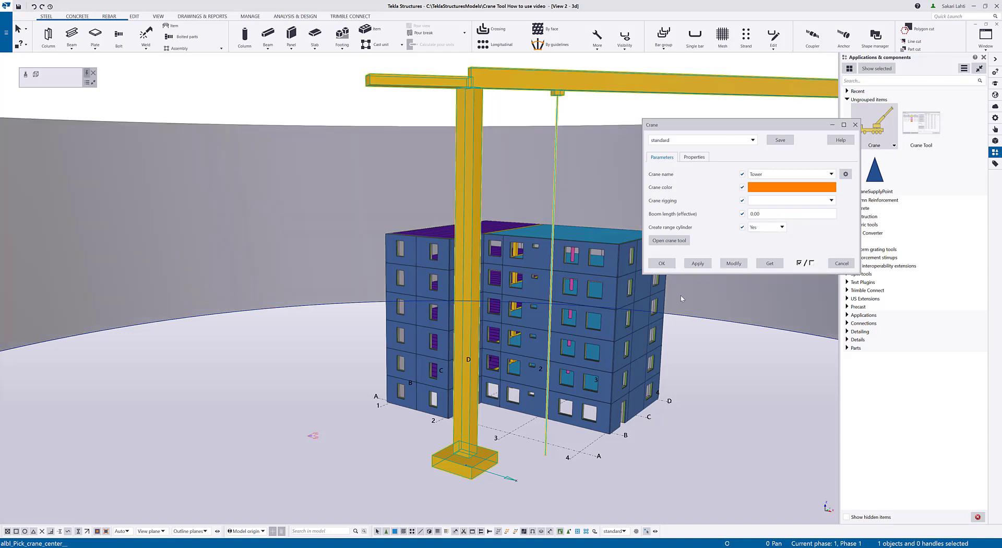
{"action": "scroll", "coordinate": [417, 287], "scroll_direction": "down", "scroll_amount": 3}
{"action": "middle_click_drag", "start_coordinate": [522, 365], "coordinate": [647, 339], "text": "ctrl"}
{"action": "scroll", "coordinate": [603, 400], "scroll_direction": "down", "scroll_amount": 2}
{"action": "left_click", "coordinate": [695, 157]}
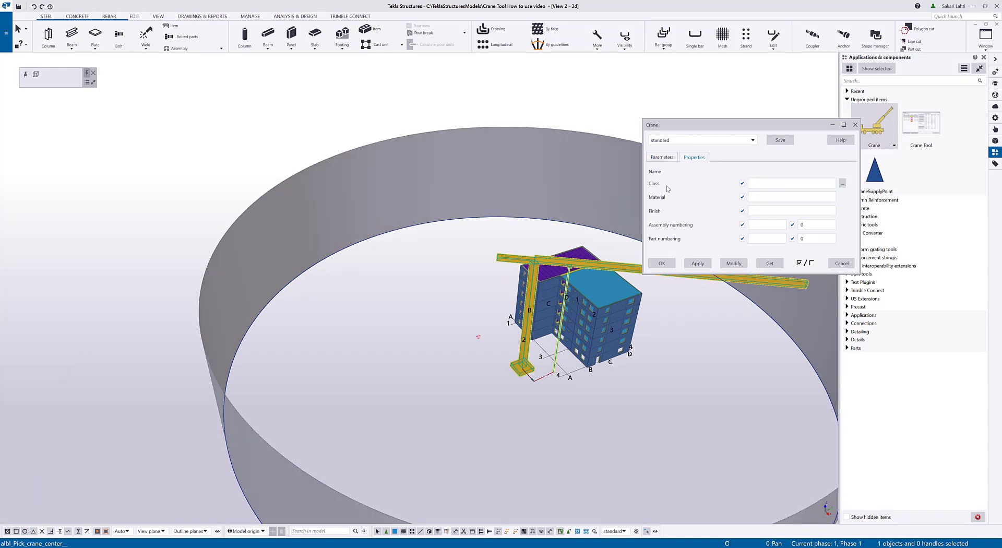
- Open the tower crane's detailed properties from the Parameters tab
{"action": "left_click", "coordinate": [662, 157]}
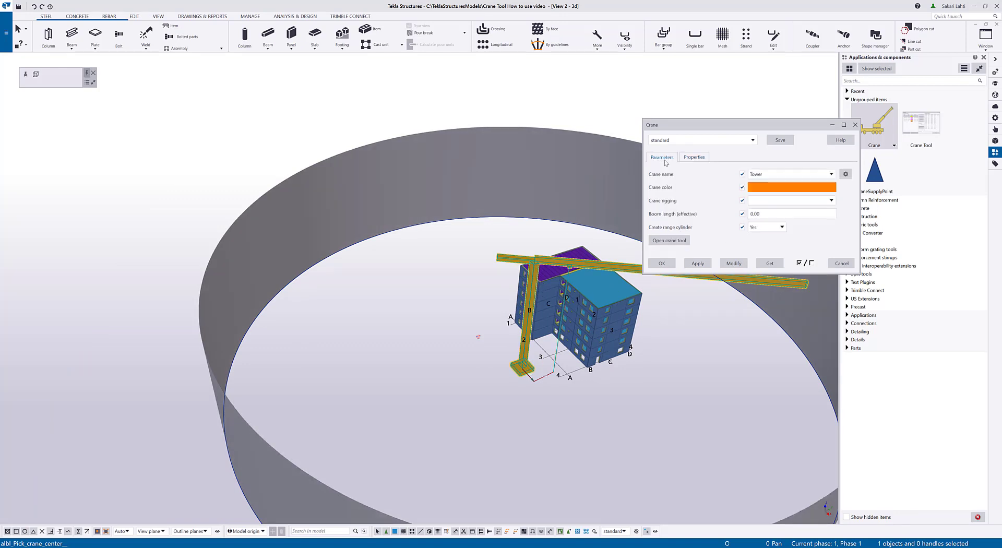
{"action": "left_click", "coordinate": [846, 174]}
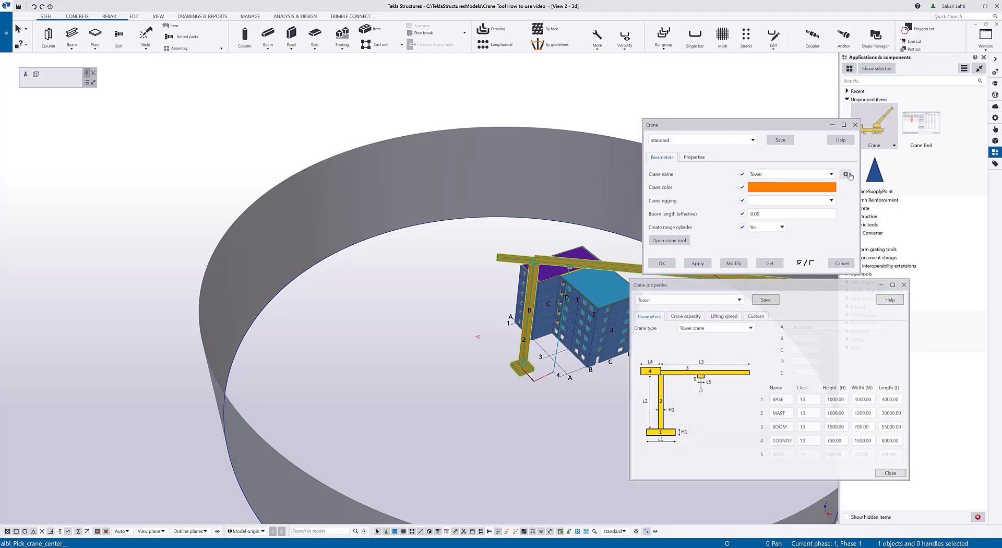
{"action": "left_click_drag", "start_coordinate": [725, 290], "coordinate": [737, 293]}
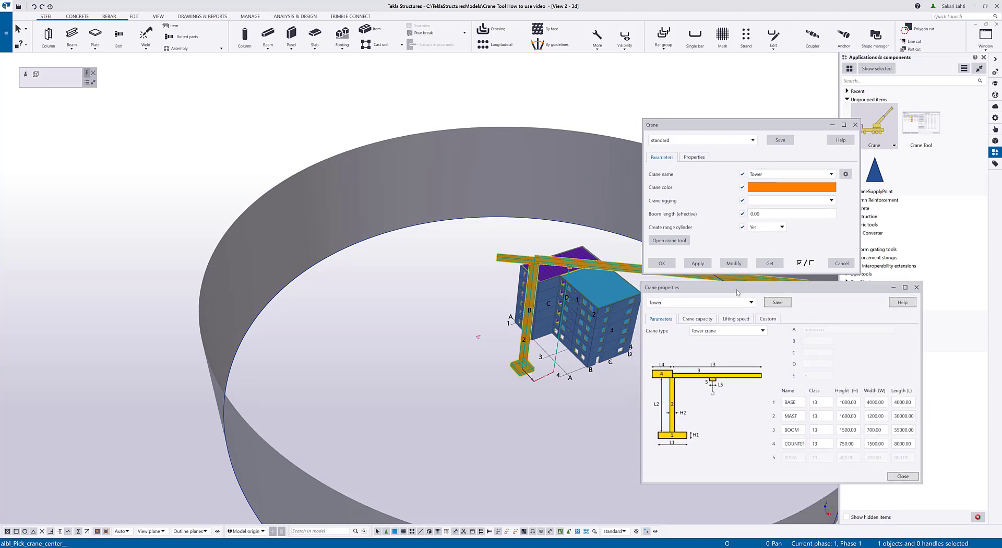
- Try Mobile crane with a moving jib and Crawler crane, then set the type back to Tower crane
{"action": "left_click", "coordinate": [755, 330]}
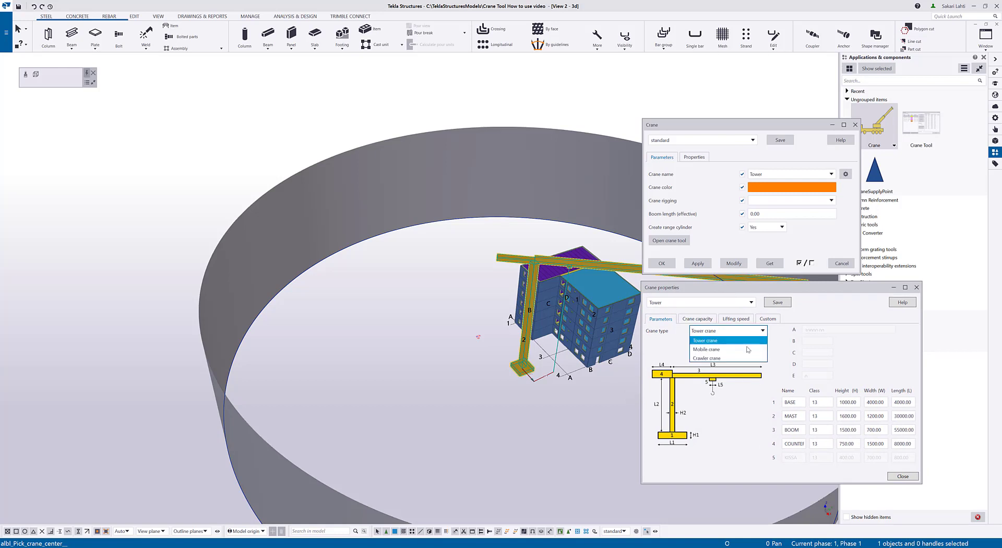
{"action": "left_click", "coordinate": [745, 349]}
{"action": "left_click", "coordinate": [743, 347]}
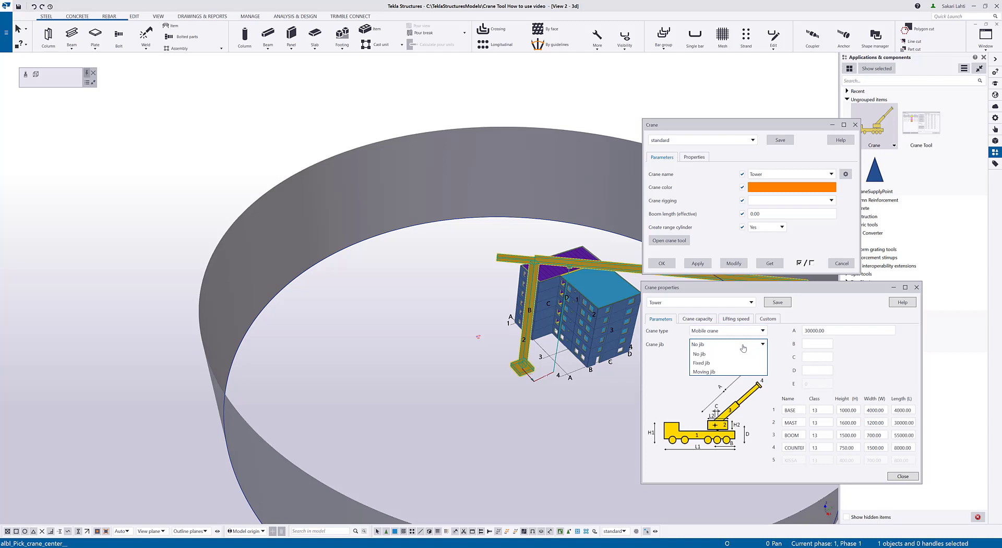
{"action": "left_click", "coordinate": [743, 372]}
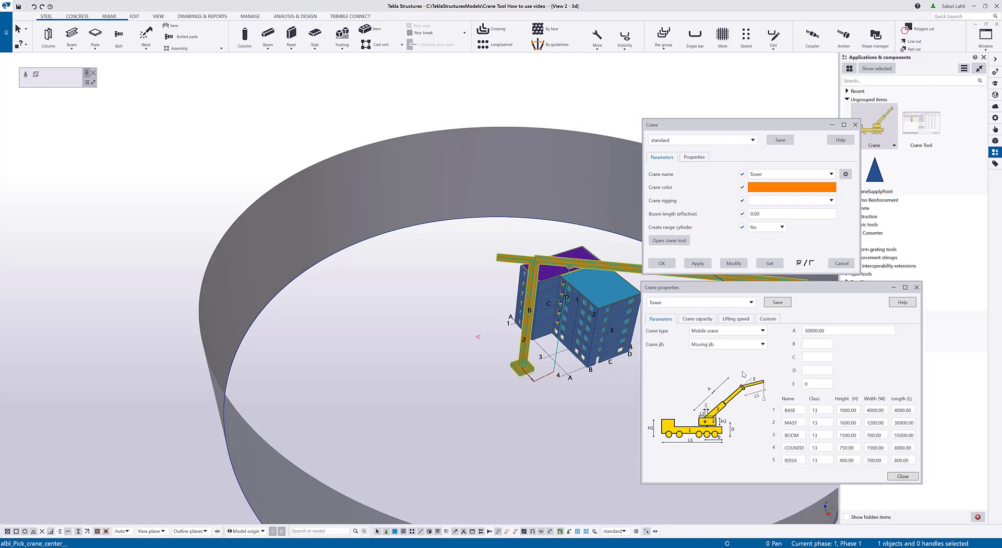
{"action": "left_click", "coordinate": [733, 332]}
{"action": "left_click", "coordinate": [730, 358]}
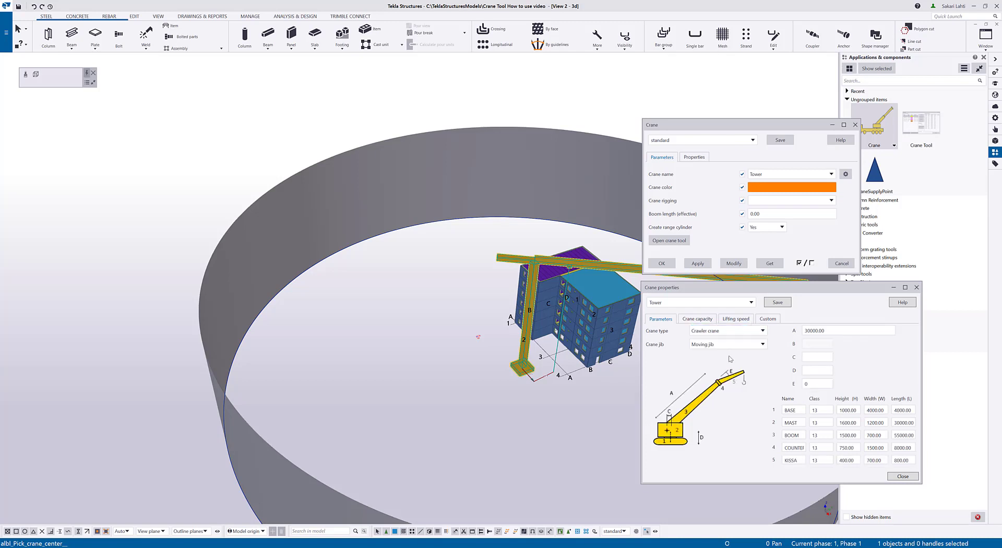
{"action": "left_click", "coordinate": [728, 331]}
{"action": "left_click", "coordinate": [723, 346]}
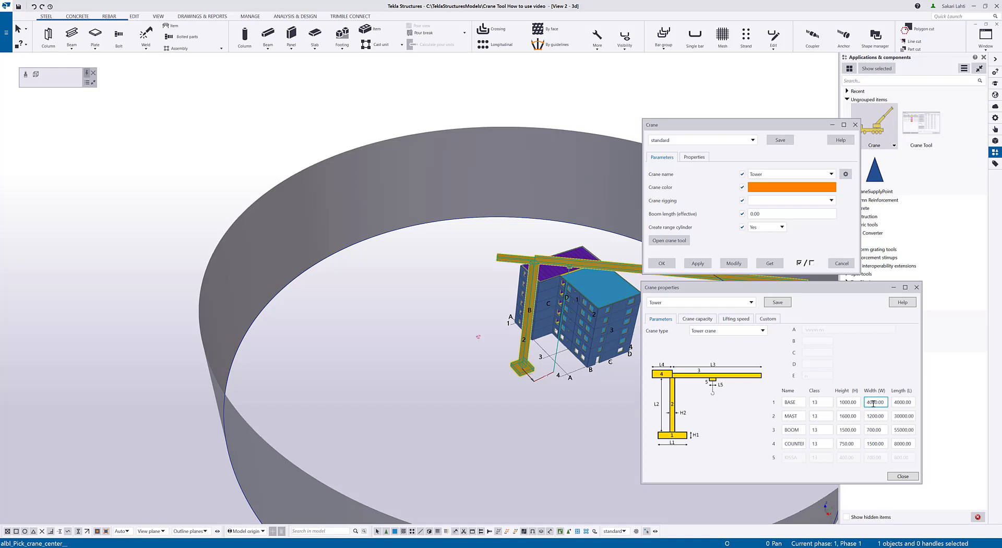
- Edit the tower crane's capacity table, changing the 55000 radius row to 65000, ending at 70000 / 3000 kg
{"action": "left_click", "coordinate": [698, 319]}
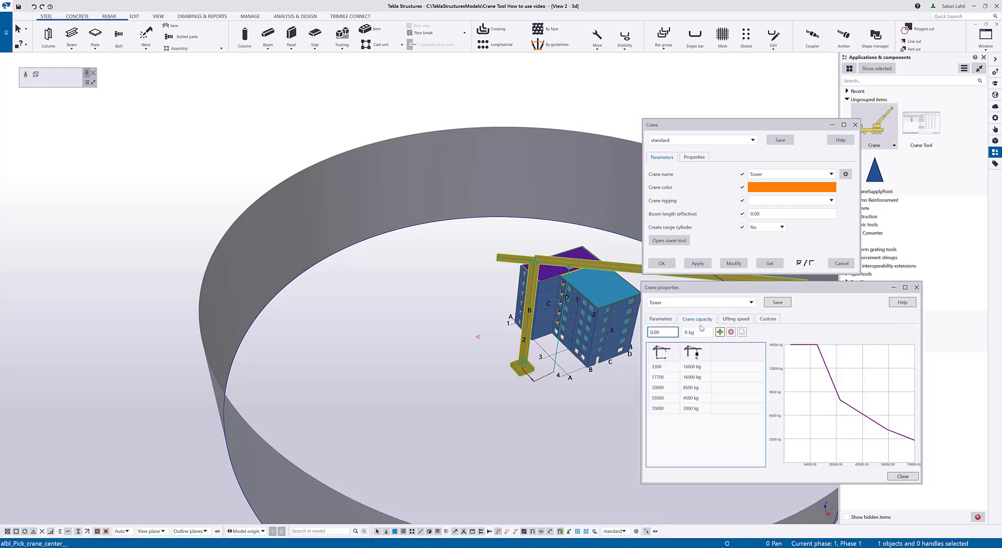
{"action": "left_click", "coordinate": [657, 399]}
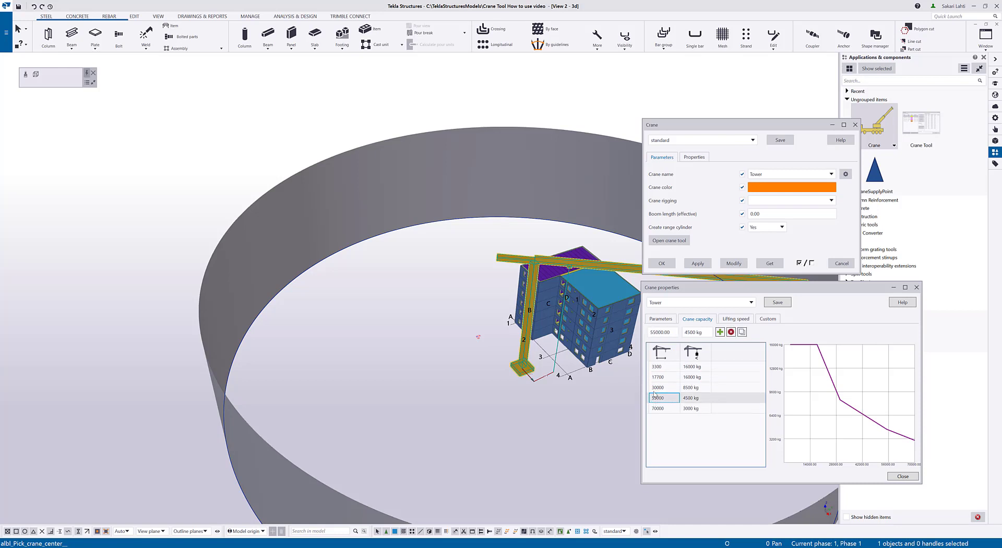
{"action": "left_click", "coordinate": [655, 396]}
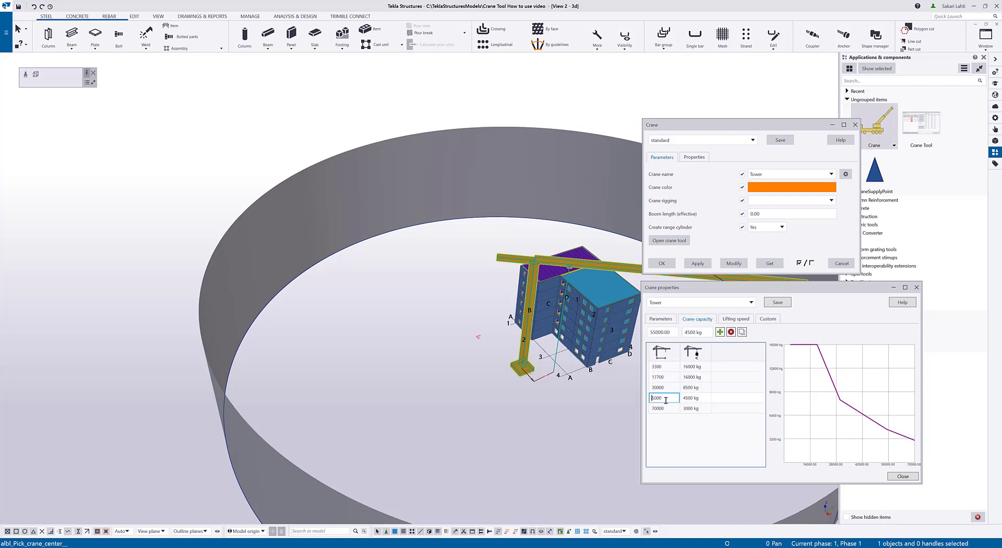
{"action": "type", "text": "6"}
{"action": "key", "text": "Return"}
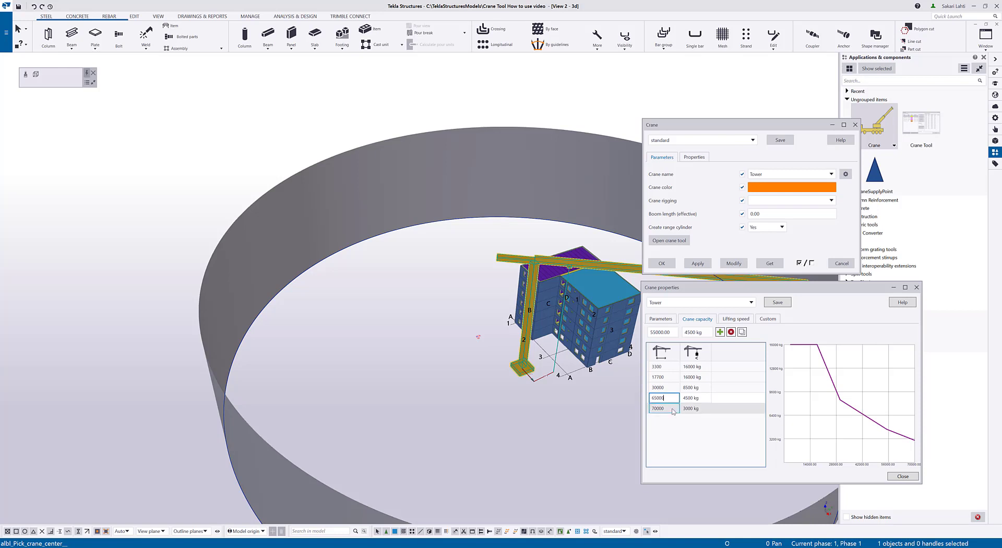
{"action": "left_click", "coordinate": [672, 333]}
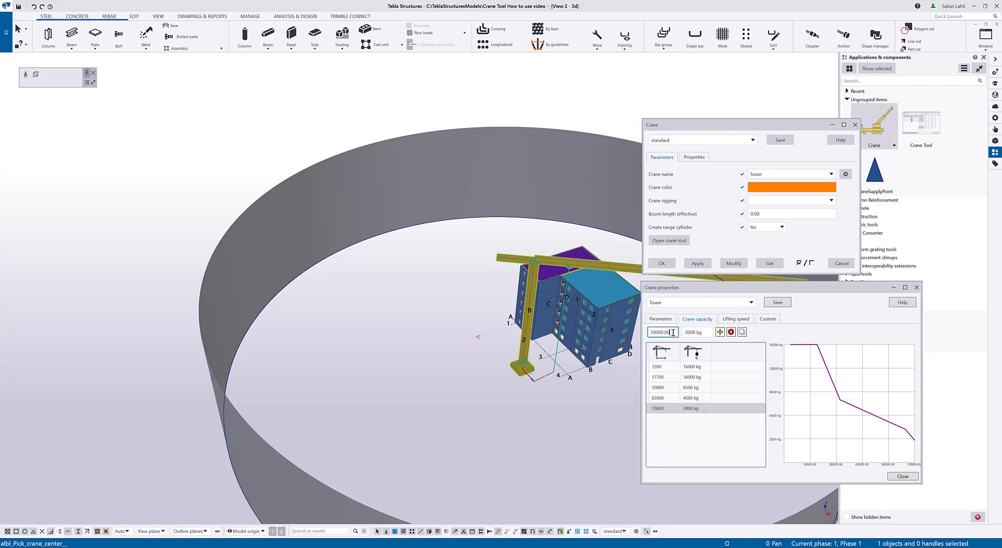
{"action": "left_click", "coordinate": [741, 321]}
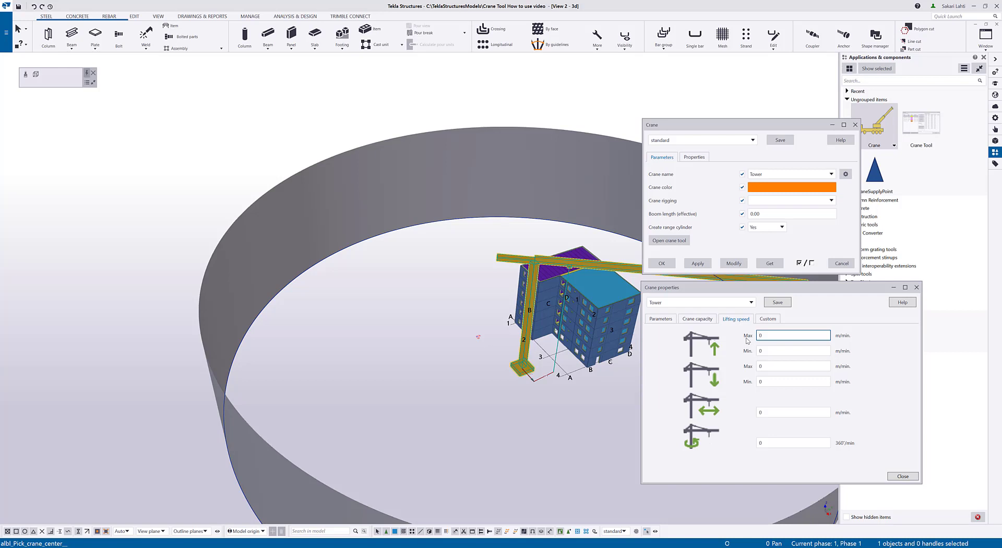
- Set the hoisting speed to maximum 120 and minimum 30 m/min
{"action": "left_click", "coordinate": [703, 320]}
{"action": "left_click", "coordinate": [693, 412]}
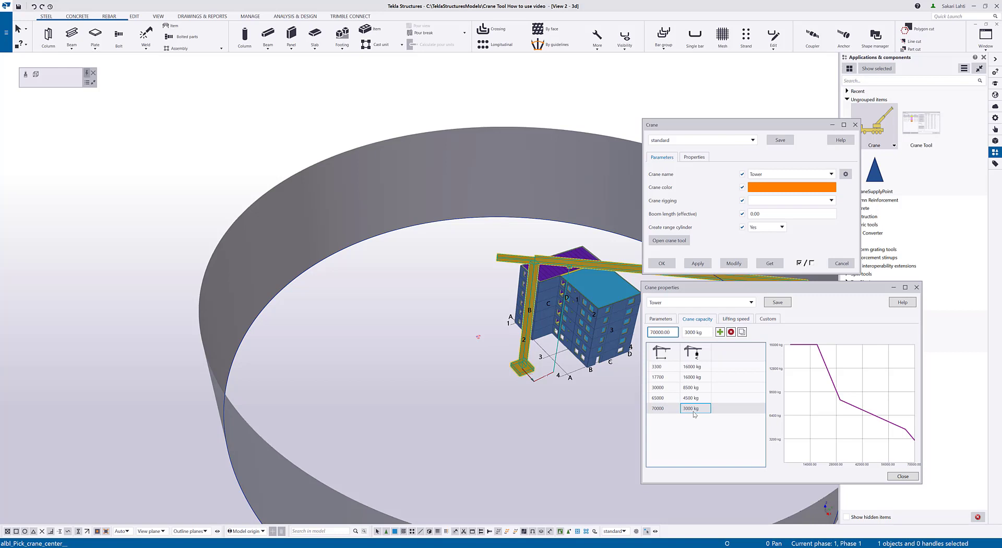
{"action": "left_click", "coordinate": [731, 320]}
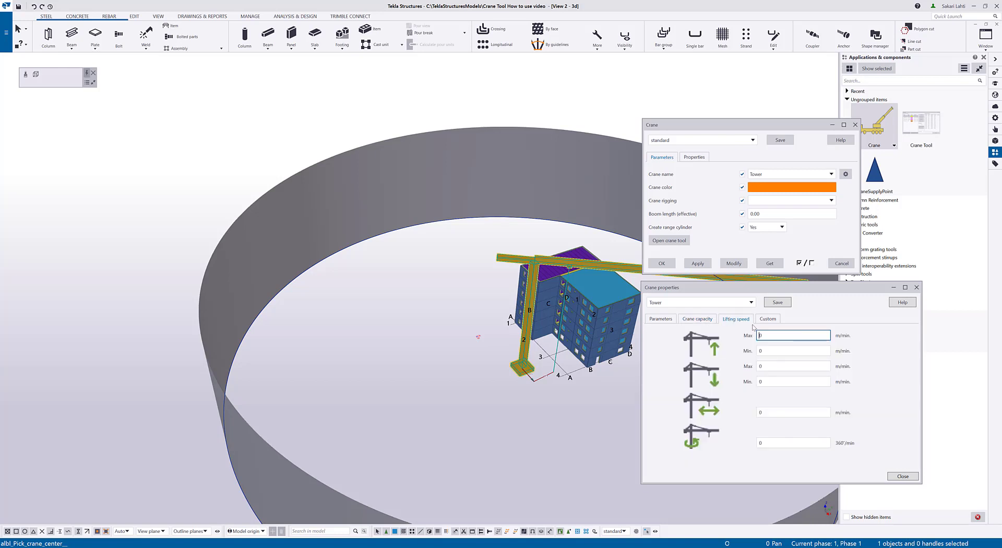
{"action": "type", "text": "120"}
{"action": "left_click", "coordinate": [782, 350]}
{"action": "left_click", "coordinate": [770, 336]}
{"action": "left_click", "coordinate": [771, 351]}
{"action": "double_click", "coordinate": [772, 351]}
{"action": "type", "text": "30"}
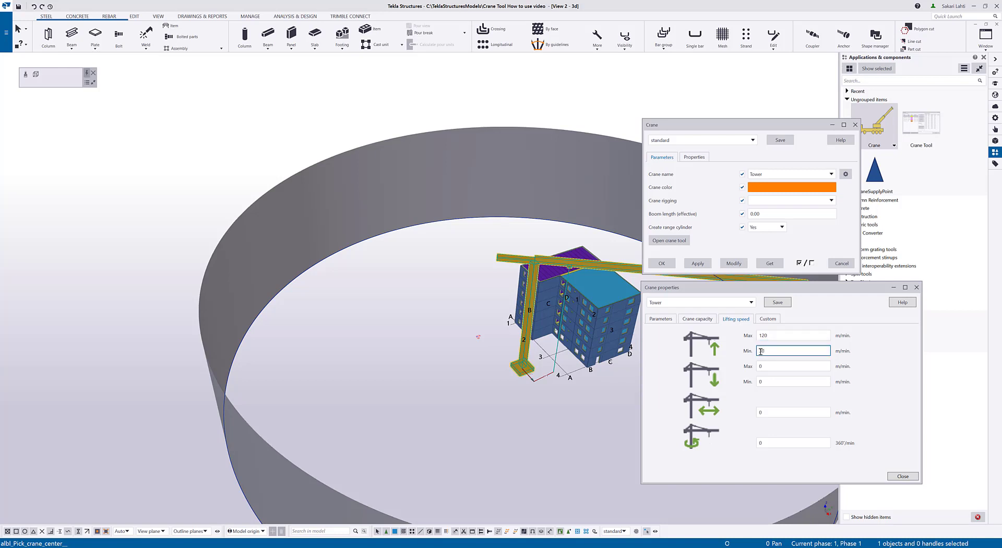
- Set lowering speed 120/30 m/min, horizontal travel 30 m/min and rotation 1 × 360°/min
{"action": "left_click", "coordinate": [701, 319]}
{"action": "left_click", "coordinate": [702, 366]}
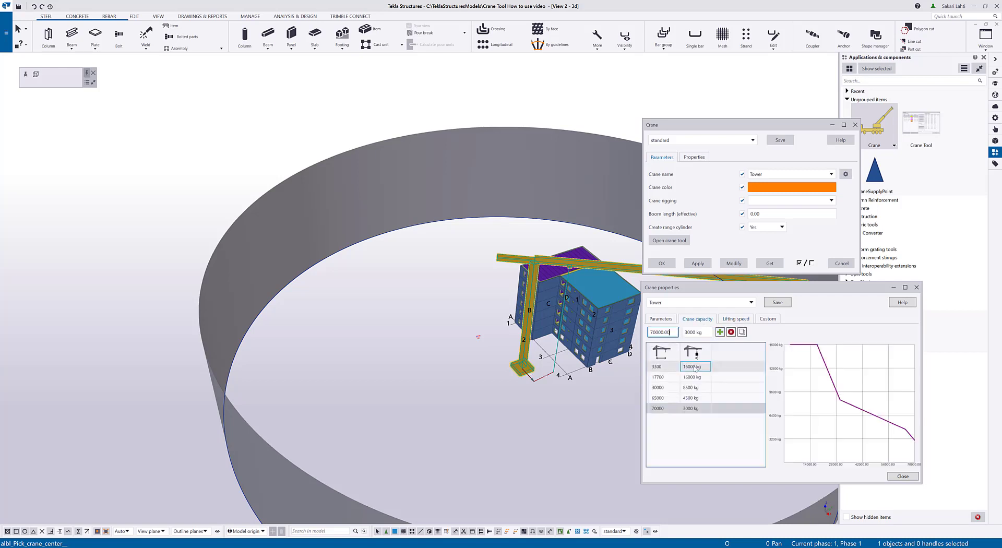
{"action": "left_click", "coordinate": [734, 319]}
{"action": "key", "text": "Tab"}
{"action": "key", "text": "Tab"}
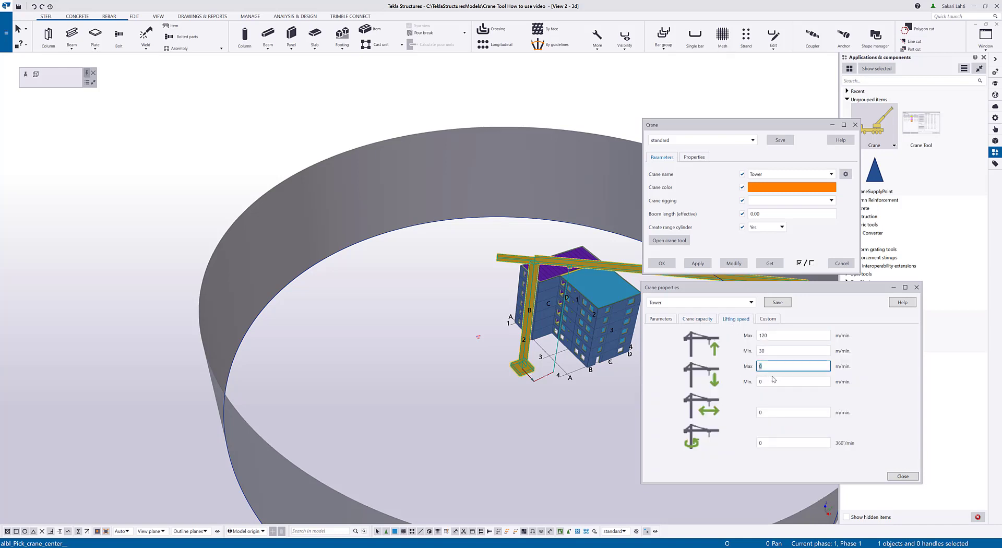
{"action": "type", "text": "120"}
{"action": "key", "text": "Tab"}
{"action": "type", "text": "3"}
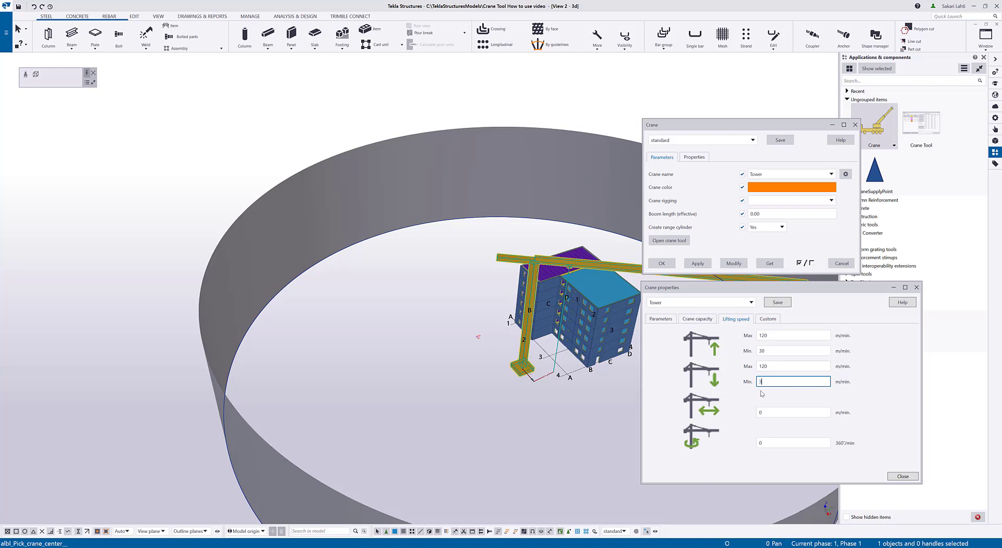
{"action": "type", "text": "0"}
{"action": "key", "text": "Tab"}
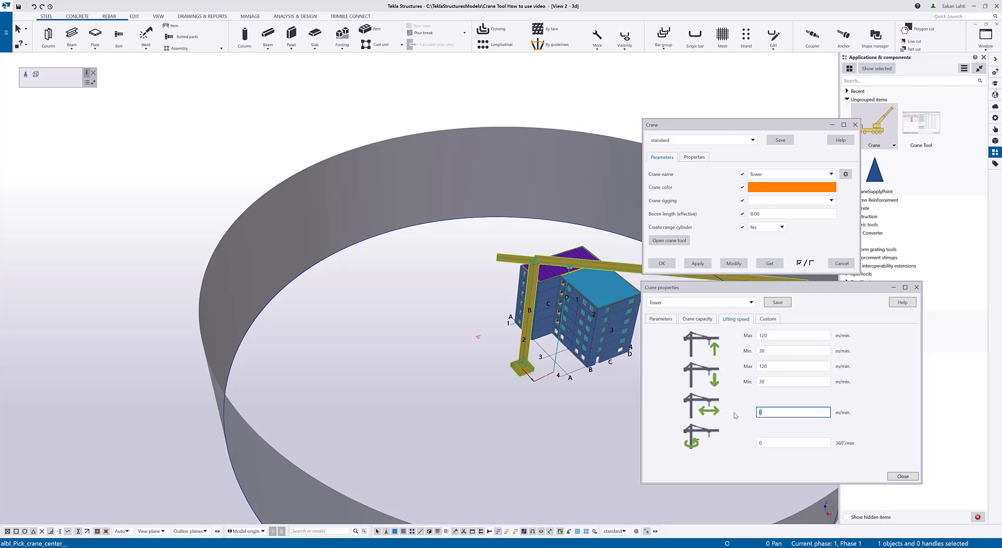
{"action": "type", "text": "30"}
{"action": "key", "text": "Tab"}
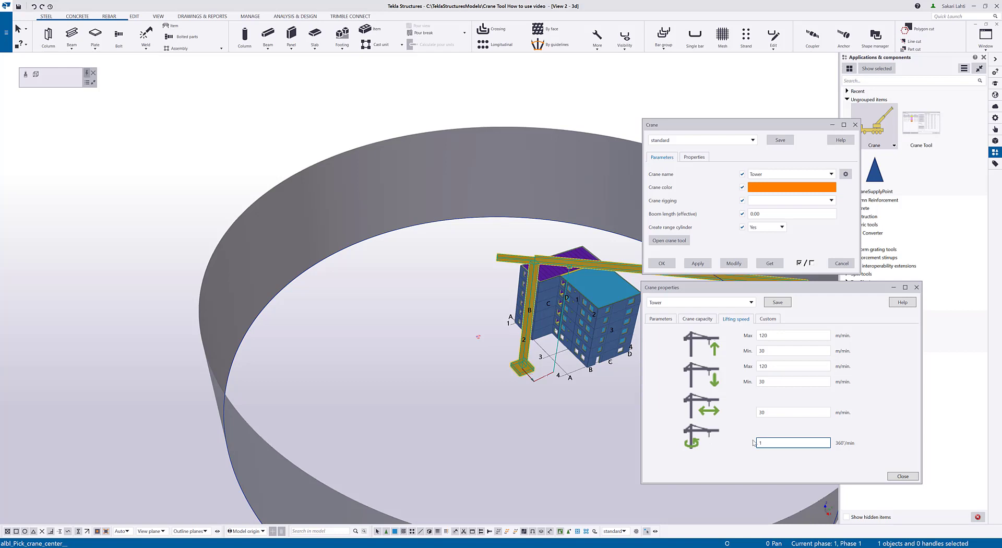
{"action": "type", "text": "1"}
- Set part row 2 Custom to Yes and load the Tower - Custom component crane definition
{"action": "left_click", "coordinate": [764, 321]}
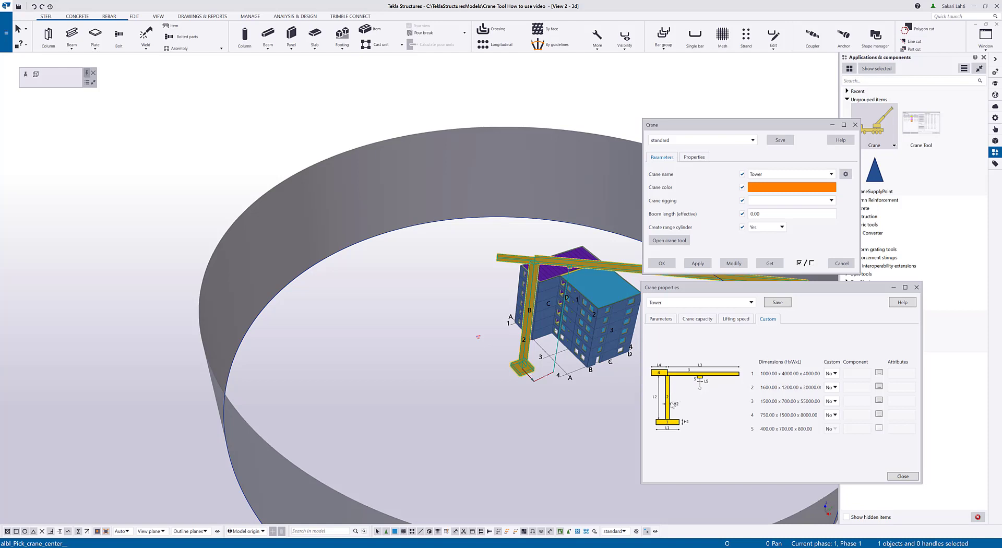
{"action": "left_click", "coordinate": [834, 388]}
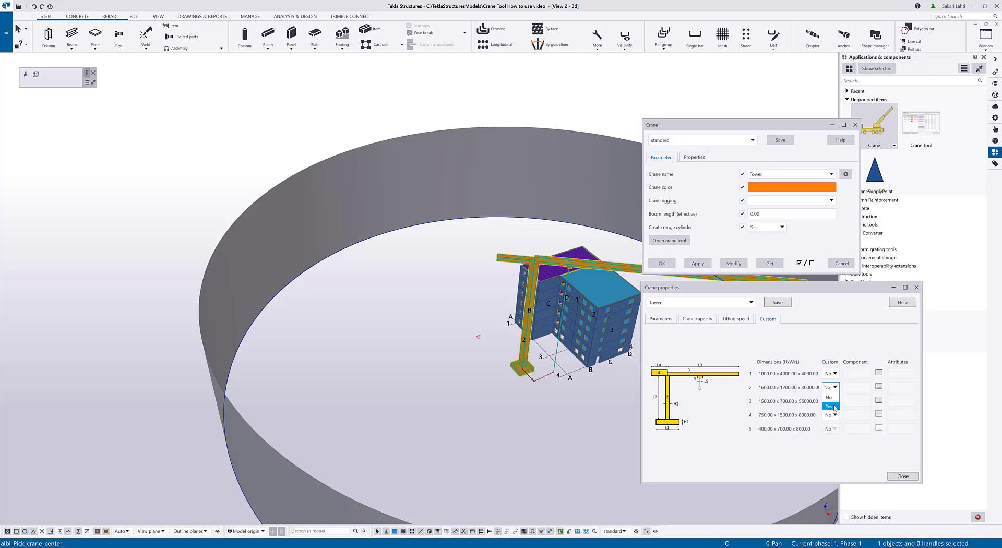
{"action": "left_click", "coordinate": [834, 407]}
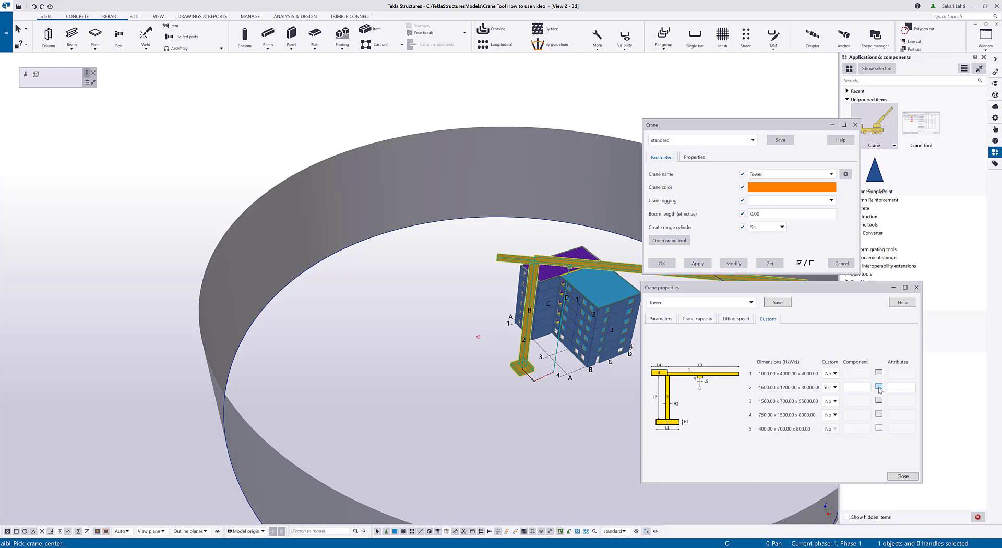
{"action": "left_click", "coordinate": [750, 303]}
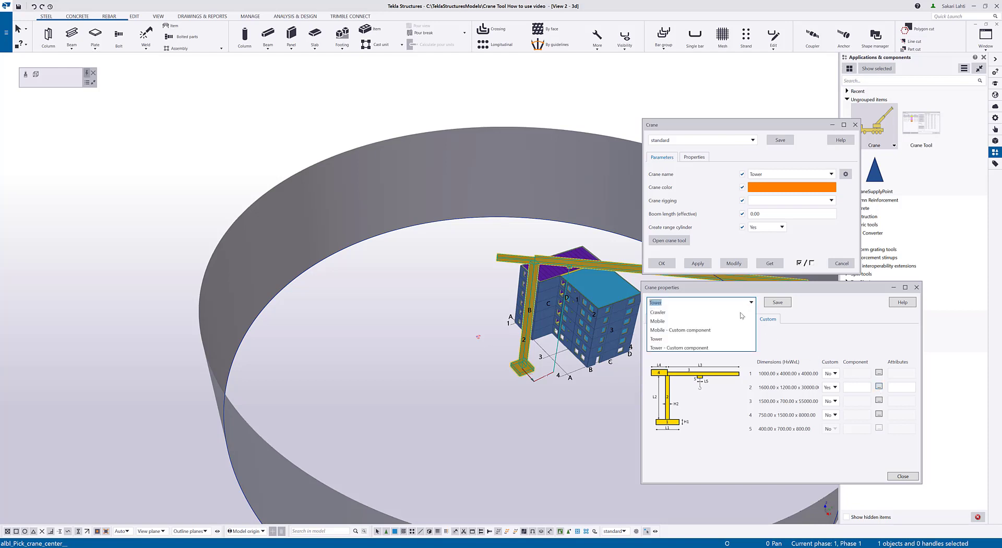
{"action": "left_click", "coordinate": [718, 347]}
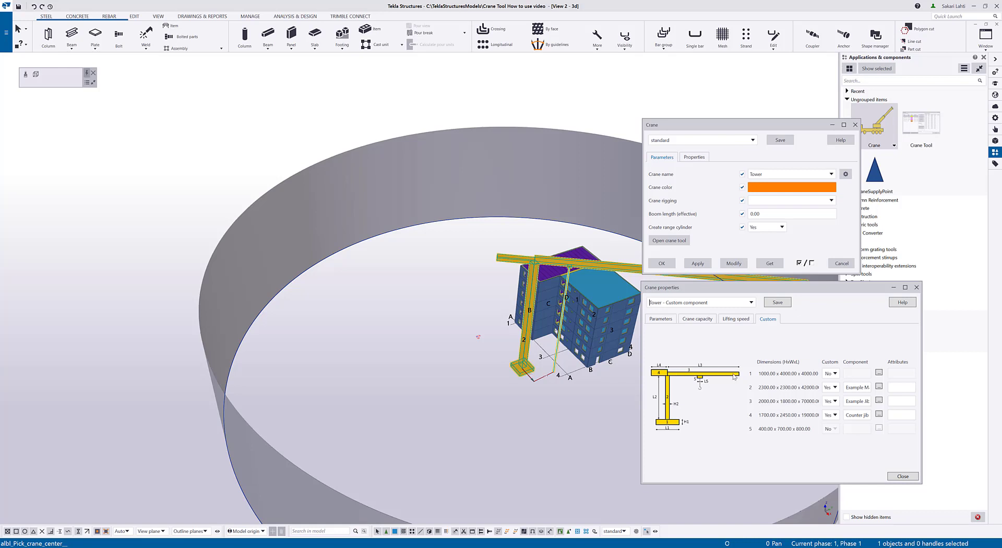
- Apply the Tower - Custom component crane to the model crane
{"action": "left_click", "coordinate": [831, 175]}
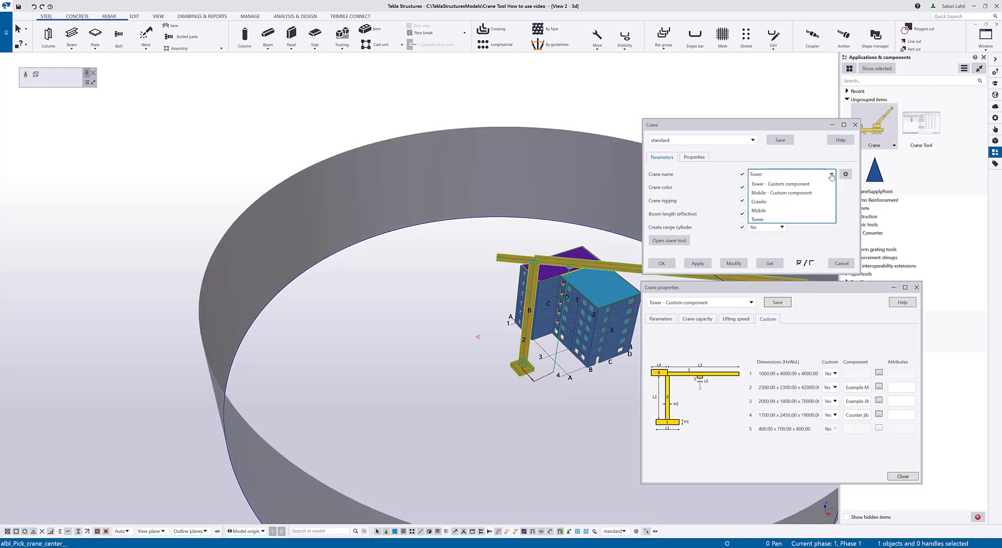
{"action": "left_click", "coordinate": [808, 185]}
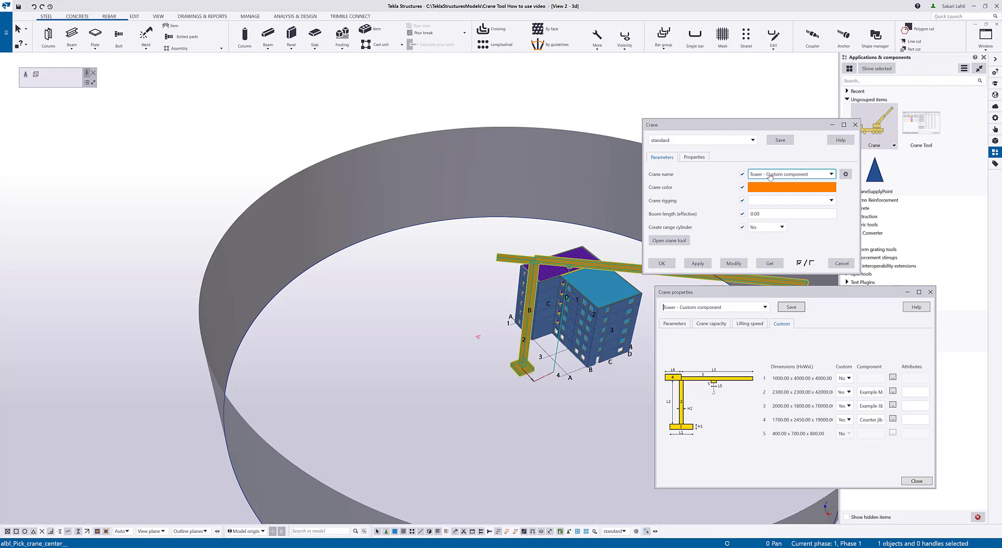
{"action": "left_click", "coordinate": [730, 263]}
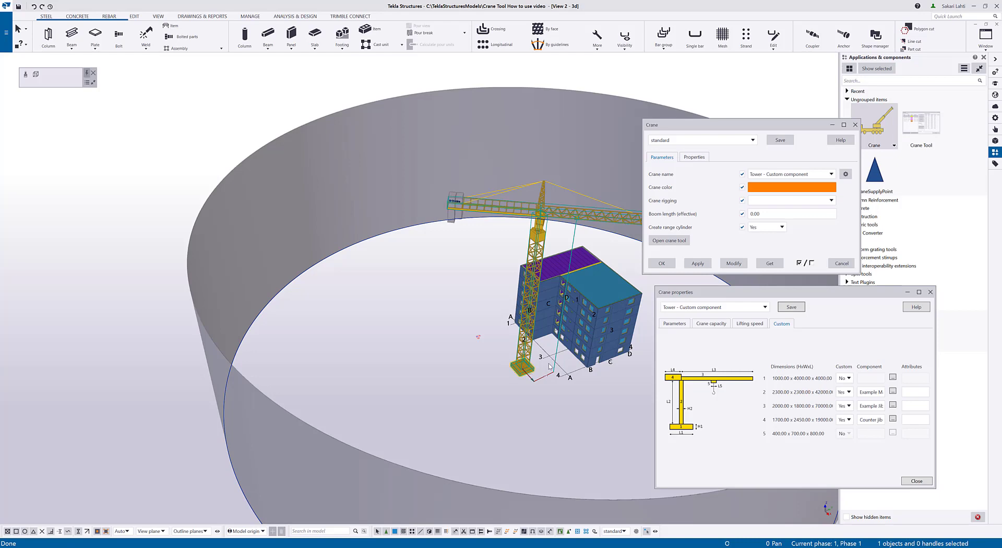
{"action": "middle_click_drag", "start_coordinate": [483, 381], "coordinate": [330, 385]}
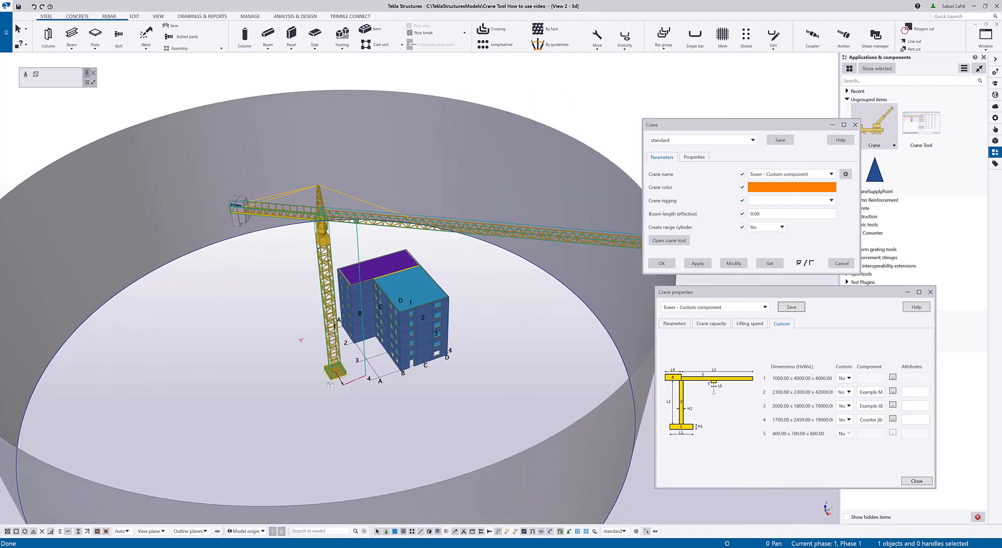
- Replace it with the Mobile - Custom component crane and zoom in on it
{"action": "left_click", "coordinate": [773, 174]}
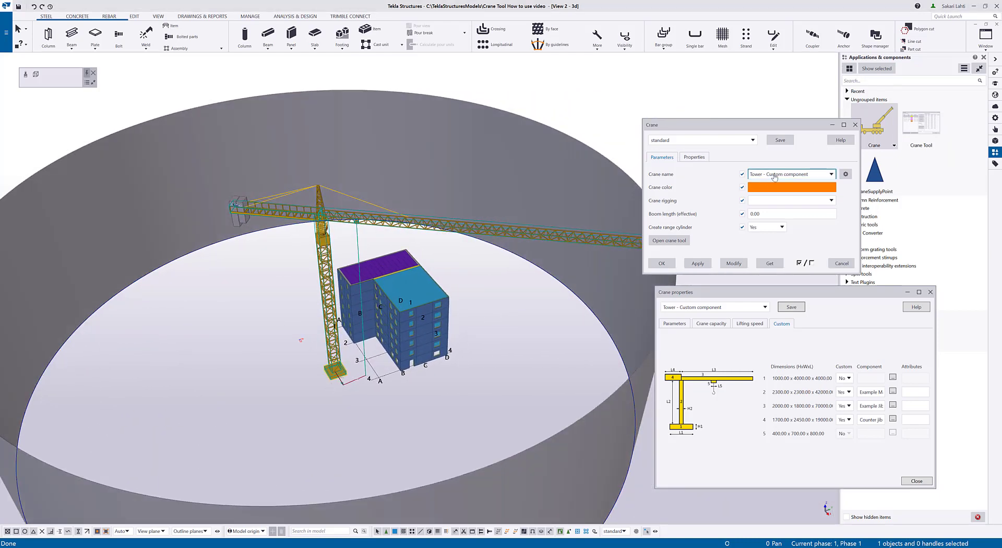
{"action": "left_click", "coordinate": [776, 194]}
{"action": "left_click", "coordinate": [733, 264]}
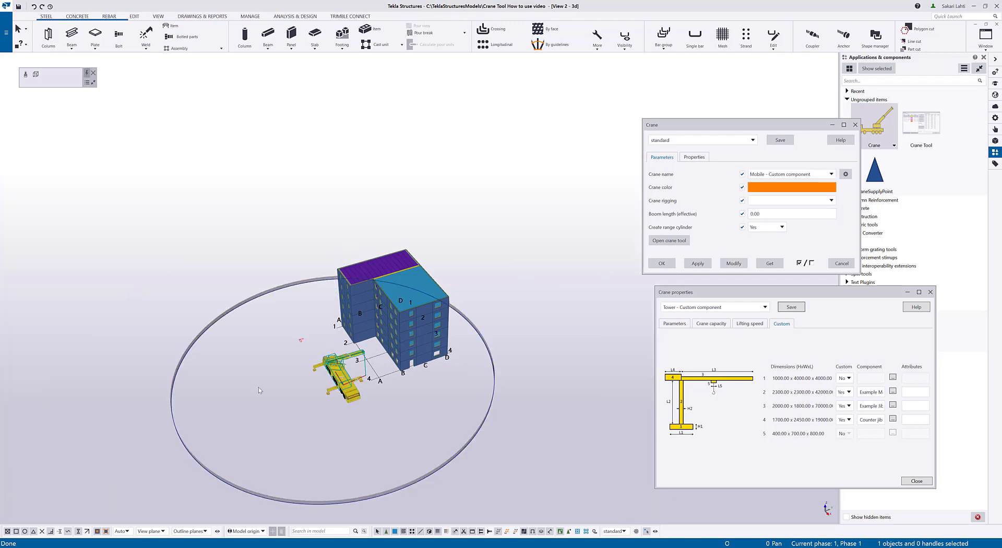
{"action": "scroll", "coordinate": [362, 378], "scroll_direction": "up", "scroll_amount": 5}
{"action": "scroll", "coordinate": [362, 378], "scroll_direction": "up", "scroll_amount": 5}
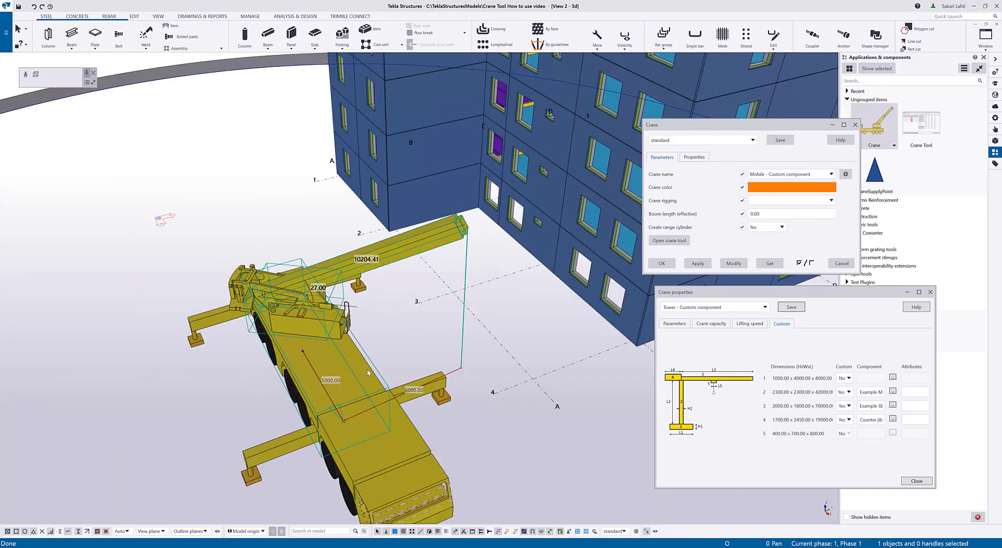
{"action": "scroll", "coordinate": [433, 329], "scroll_direction": "up", "scroll_amount": 1}
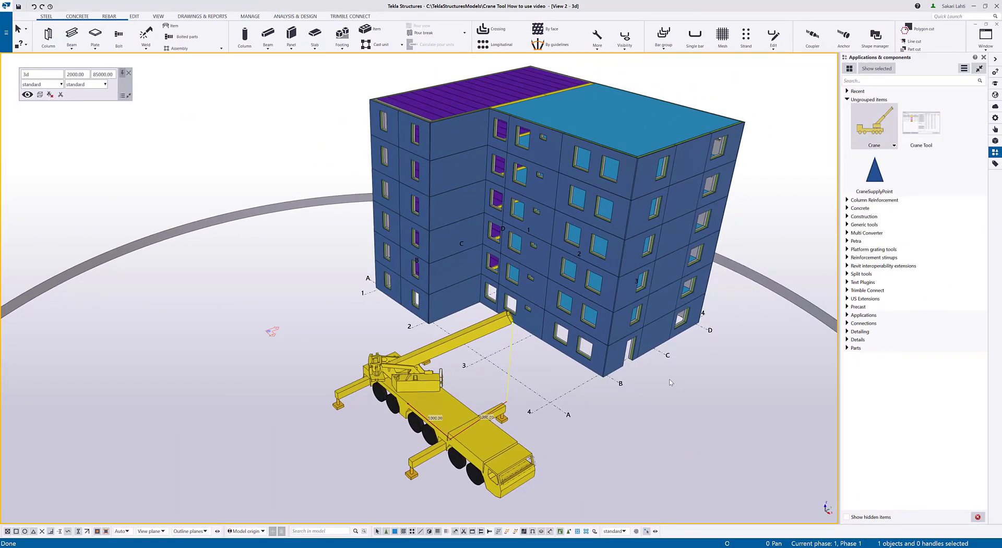
- Launch the Crane Tool application from Applications & components
{"action": "left_click", "coordinate": [923, 130]}
{"action": "double_click", "coordinate": [923, 130]}
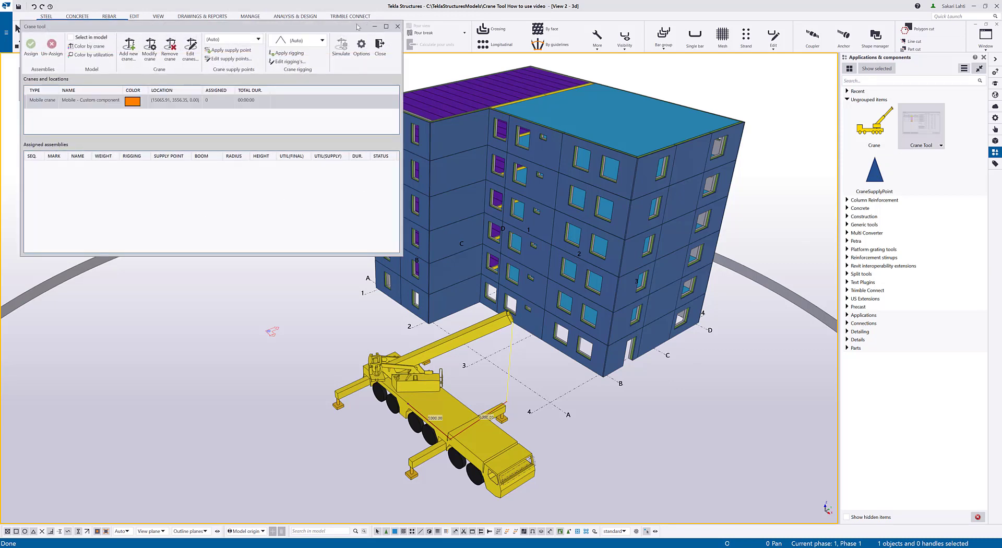
{"action": "left_click_drag", "start_coordinate": [344, 73], "coordinate": [409, 74]}
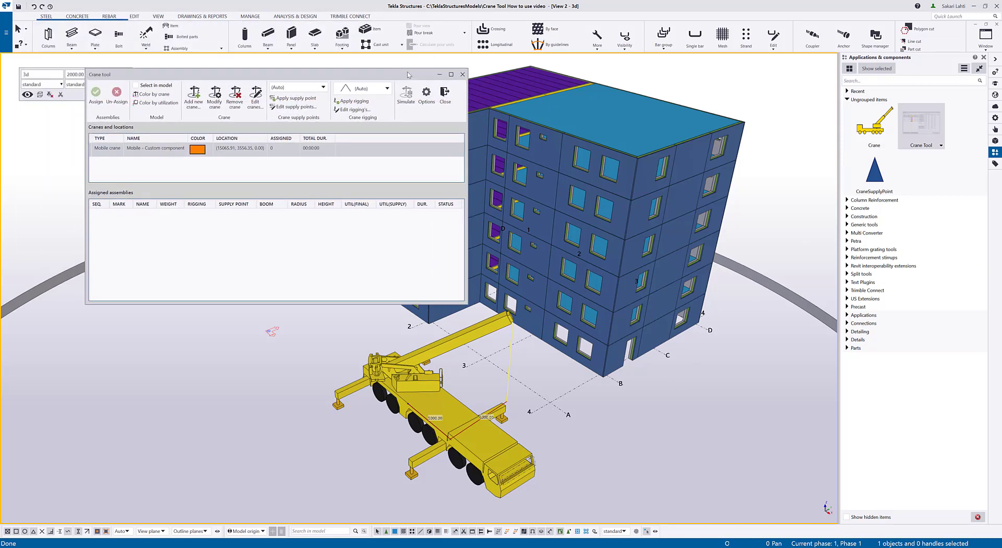
- Open the mobile crane's properties, show it in the Crane tool, and keep rigging at (Auto)
{"action": "double_click", "coordinate": [497, 455]}
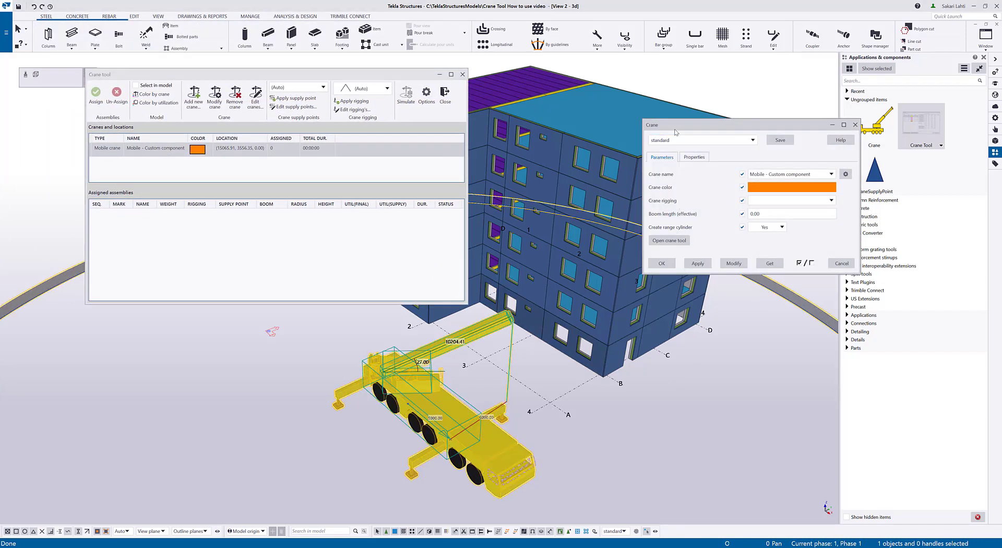
{"action": "left_click_drag", "start_coordinate": [672, 127], "coordinate": [669, 137]}
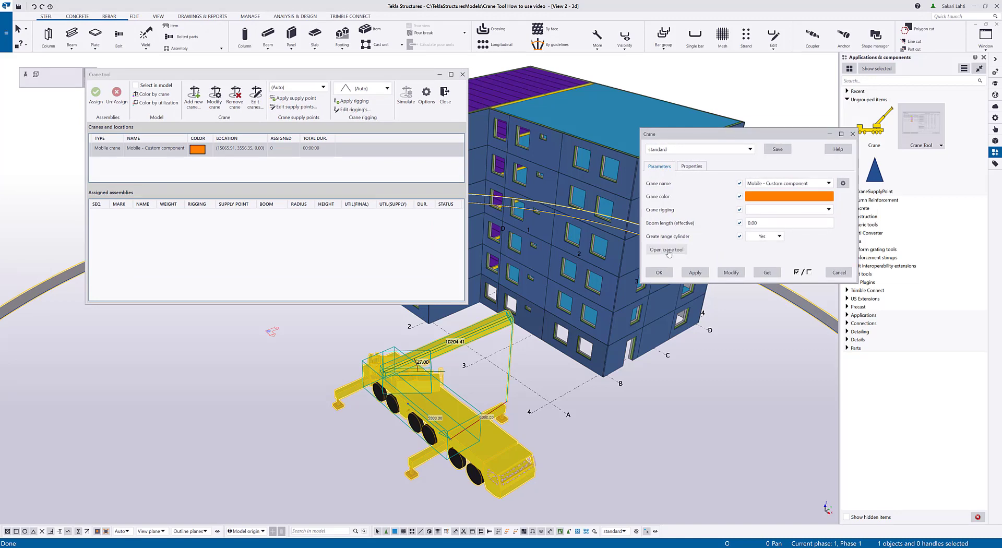
{"action": "left_click", "coordinate": [668, 250]}
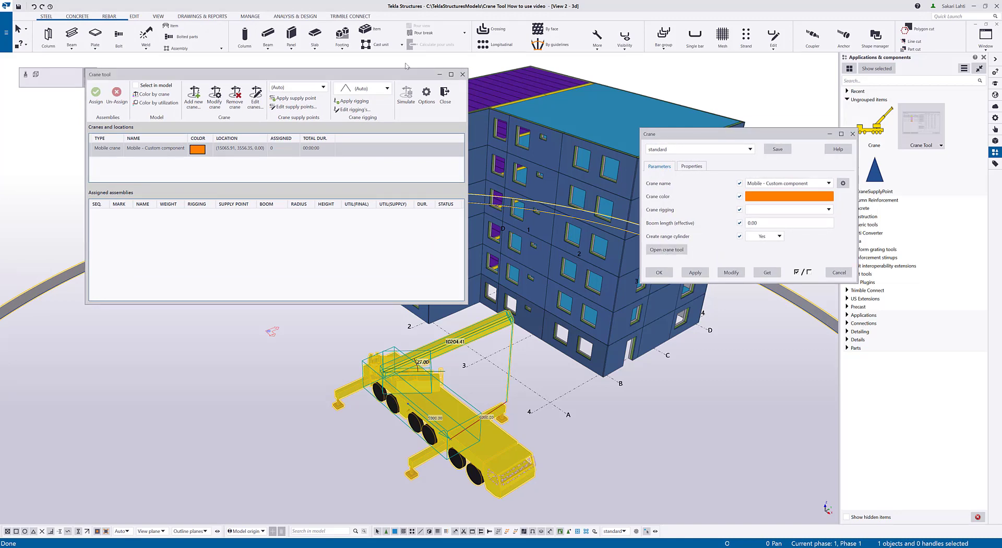
{"action": "left_click_drag", "start_coordinate": [376, 78], "coordinate": [880, 298]}
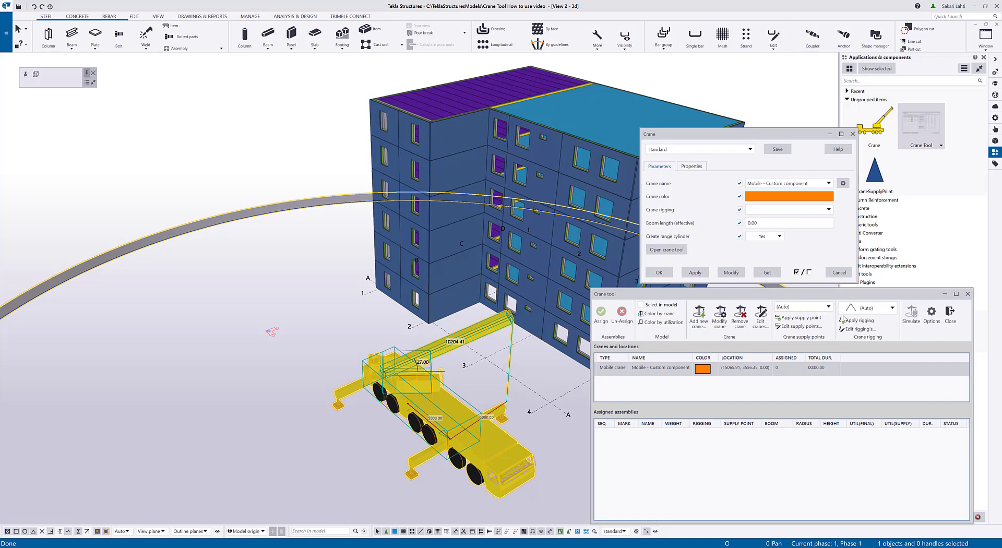
{"action": "left_click", "coordinate": [867, 308]}
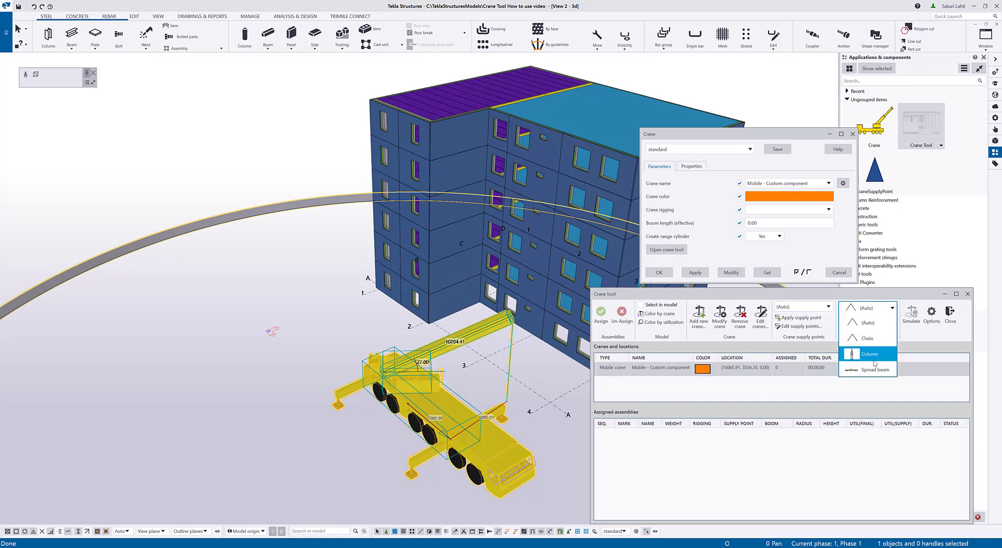
{"action": "left_click", "coordinate": [868, 323]}
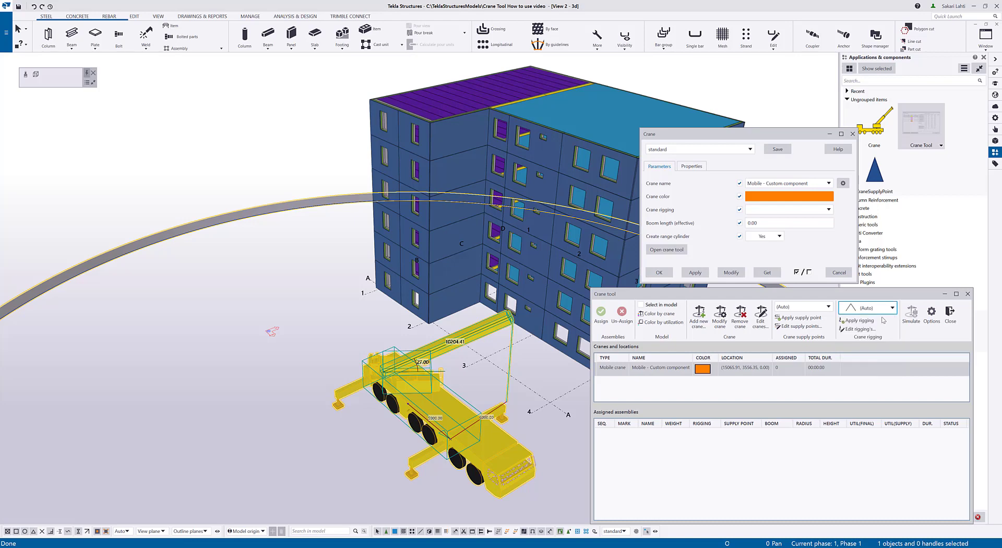
- Open and enlarge the crane riggings editor, reviewing the Column, Spread beam and Chain riggings
{"action": "left_click", "coordinate": [860, 330]}
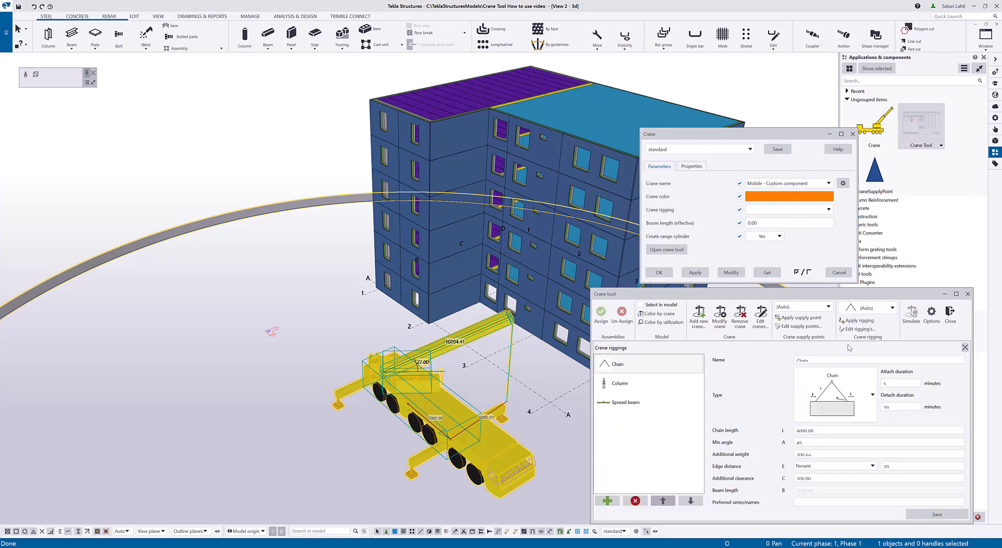
{"action": "left_click_drag", "start_coordinate": [808, 280], "coordinate": [809, 209]}
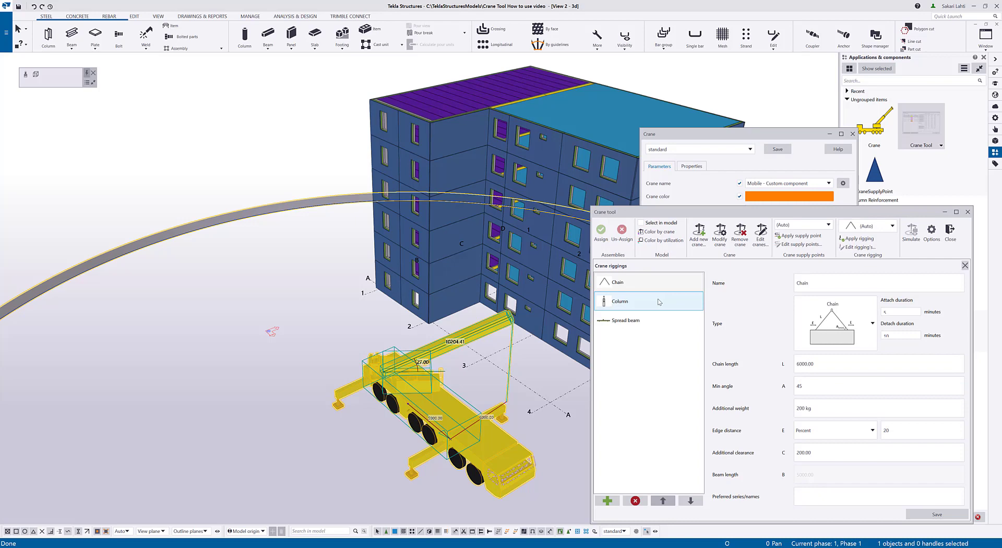
{"action": "left_click", "coordinate": [659, 302]}
{"action": "left_click", "coordinate": [656, 319]}
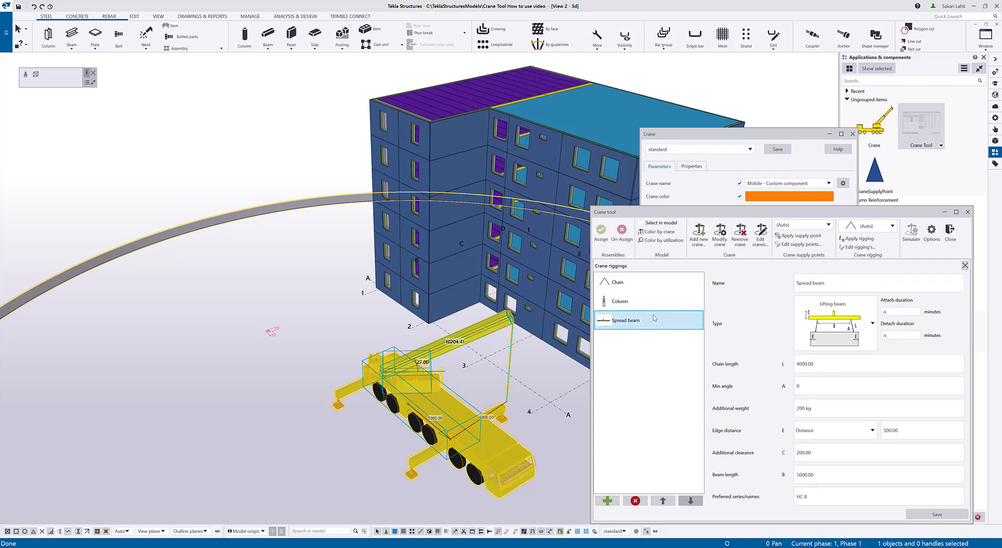
{"action": "left_click", "coordinate": [643, 287]}
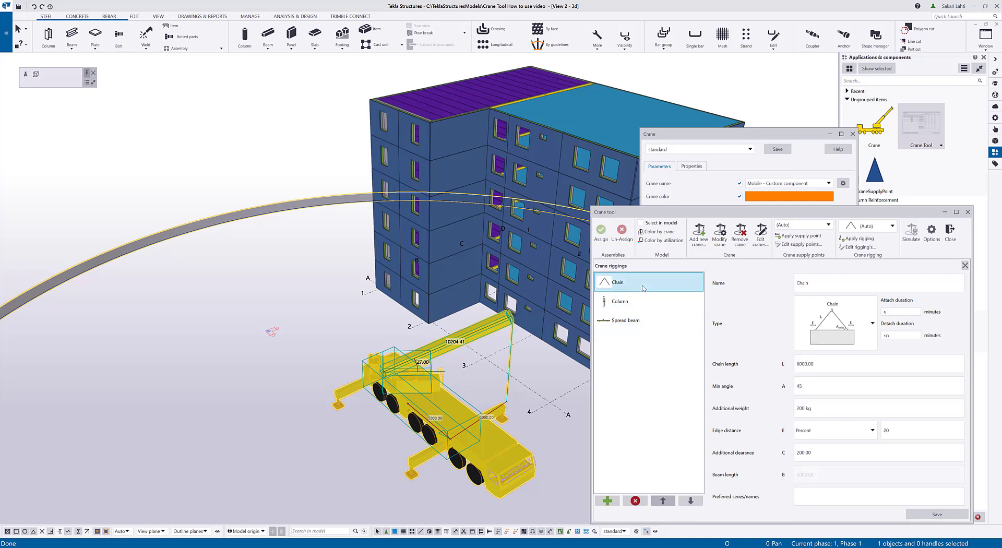
- Inspect the Chain rigging: type Chain, attach/detach durations, 45° minimum angle, 200 kg additional weight
{"action": "double_click", "coordinate": [817, 284]}
{"action": "left_click", "coordinate": [864, 326]}
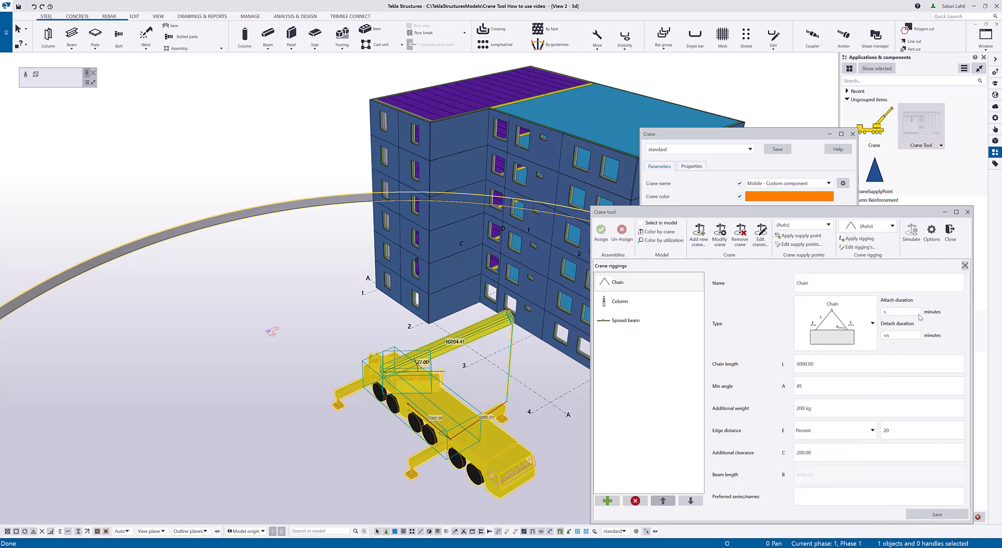
{"action": "left_click", "coordinate": [901, 312]}
{"action": "left_click", "coordinate": [907, 334]}
{"action": "left_click", "coordinate": [897, 311]}
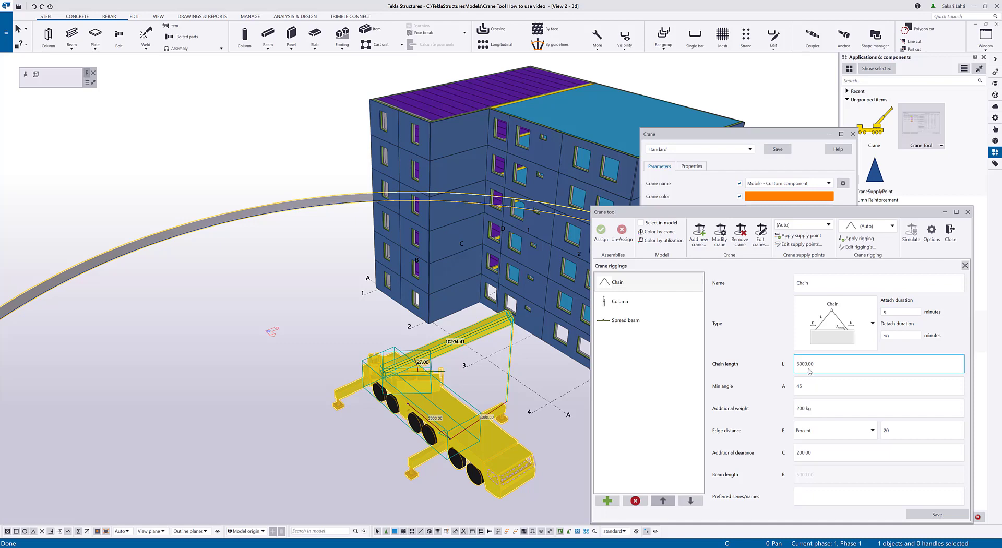
{"action": "left_click", "coordinate": [805, 386]}
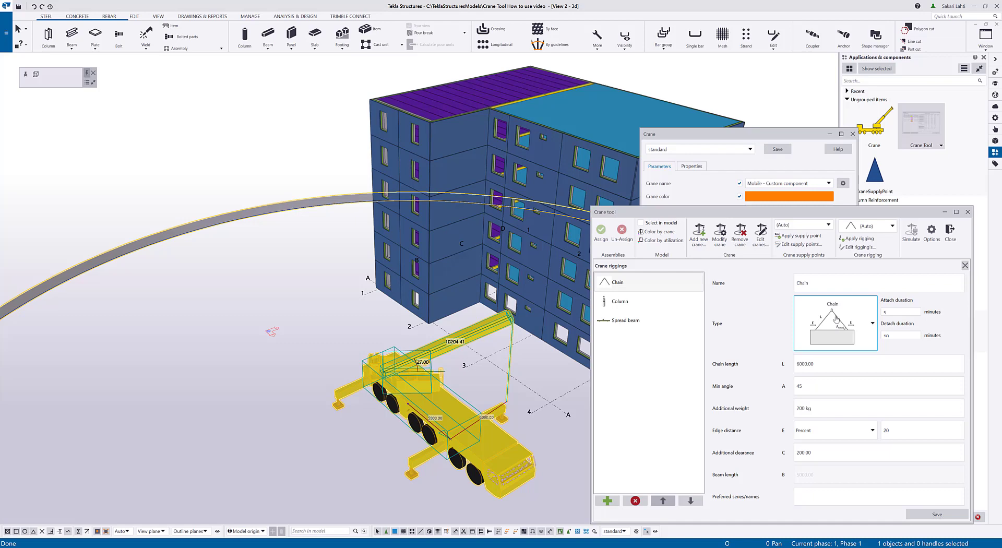
{"action": "left_click", "coordinate": [814, 409]}
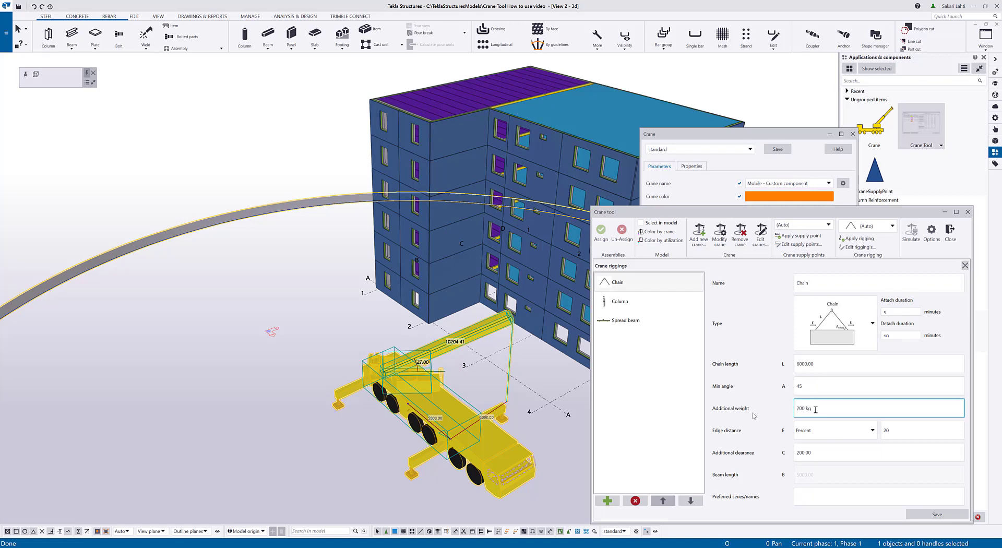
- Add a new rigging named Chain Walls with 5-minute attach and 10-minute detach durations
{"action": "left_click", "coordinate": [607, 501]}
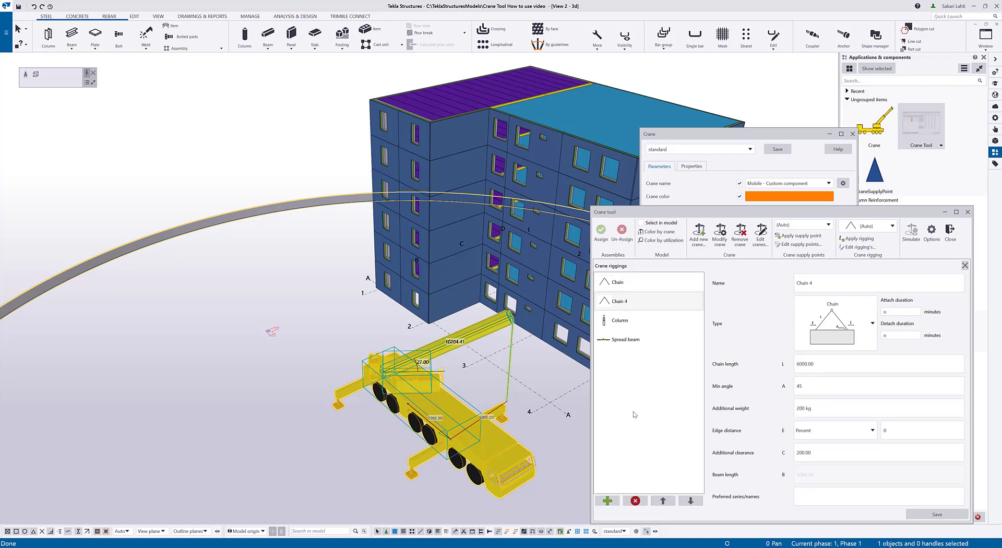
{"action": "left_click", "coordinate": [626, 303]}
{"action": "left_click", "coordinate": [824, 283]}
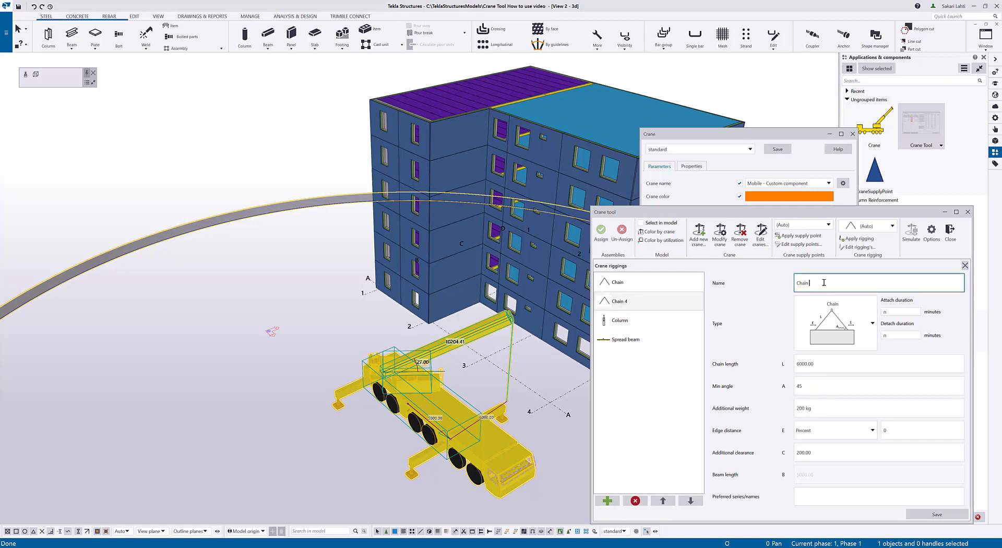
{"action": "type", "text": "Walls"}
{"action": "left_click", "coordinate": [900, 311]}
{"action": "left_click", "coordinate": [898, 335]}
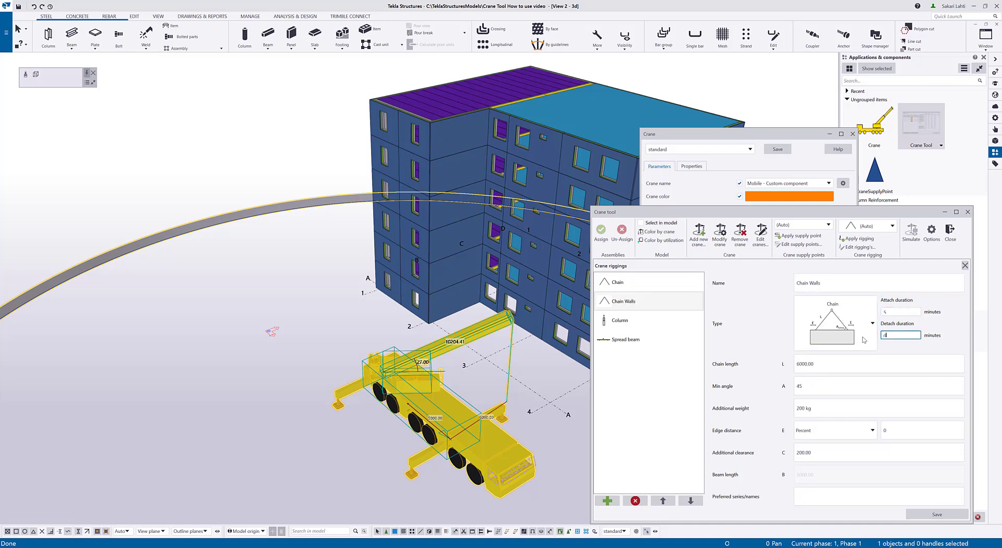
{"action": "type", "text": "10"}
{"action": "left_click", "coordinate": [812, 497]}
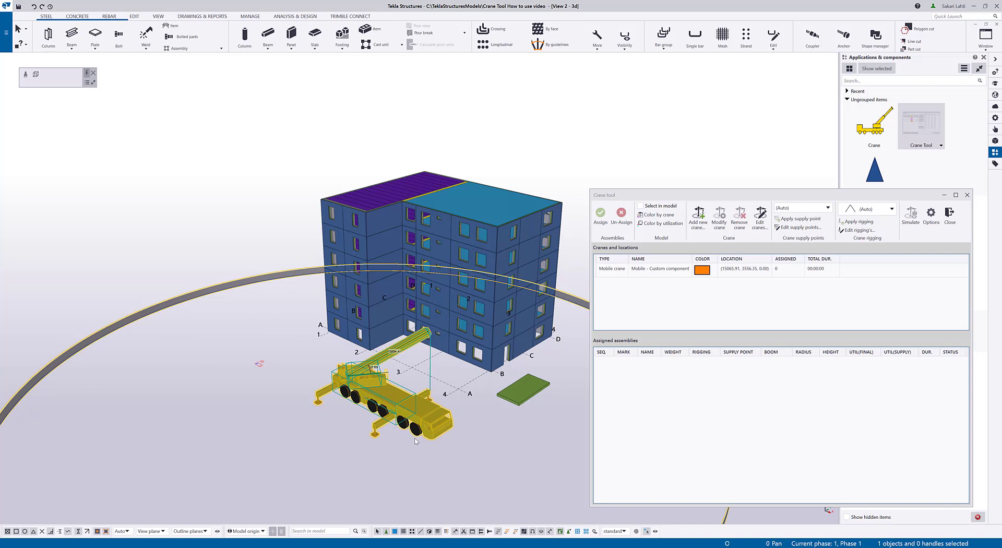
- Copy the mobile crane to a second location near the building
{"action": "key", "text": "ctrl+c"}
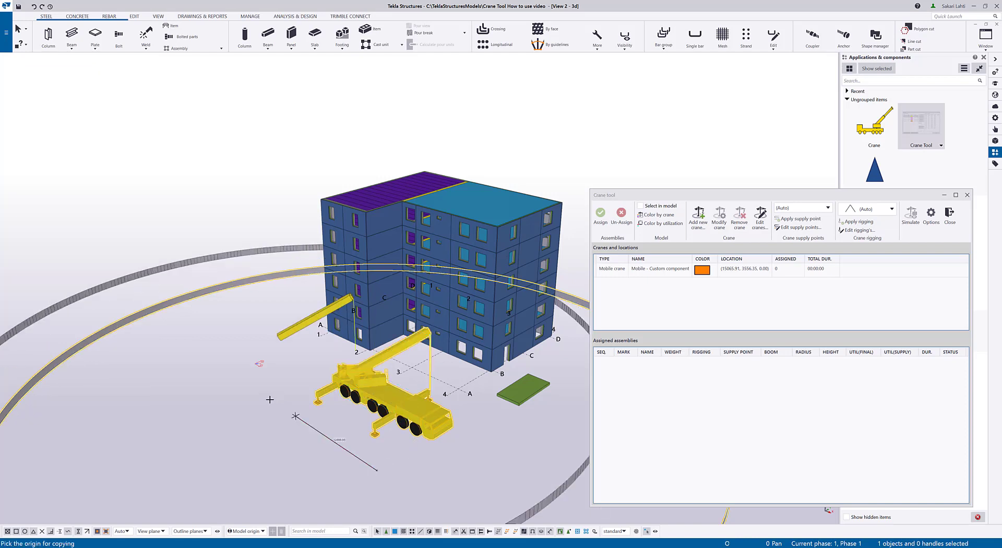
{"action": "left_click", "coordinate": [270, 399]}
{"action": "left_click", "coordinate": [270, 399]}
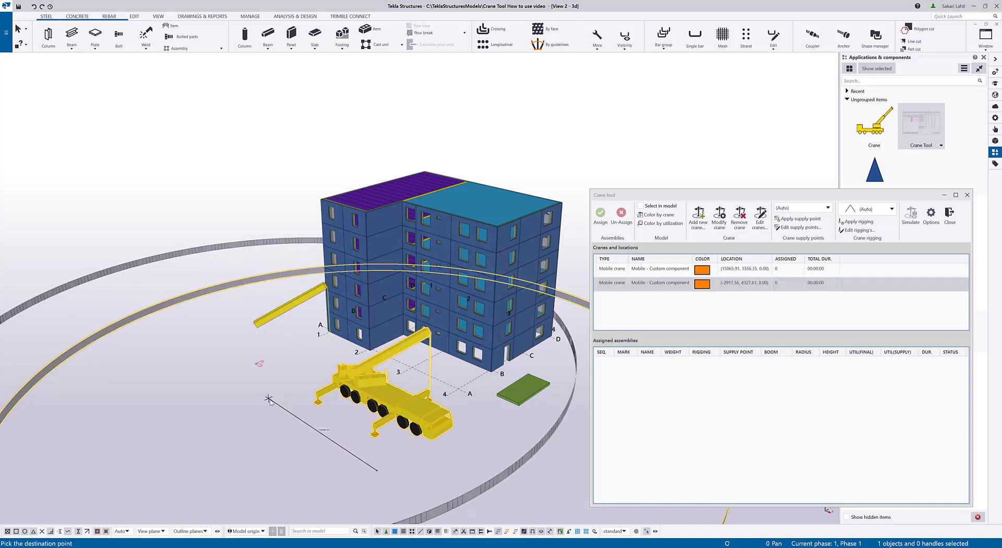
{"action": "scroll", "coordinate": [269, 400], "scroll_direction": "down", "scroll_amount": 5}
{"action": "key", "text": "Escape"}
{"action": "scroll", "coordinate": [459, 391], "scroll_direction": "up", "scroll_amount": 5}
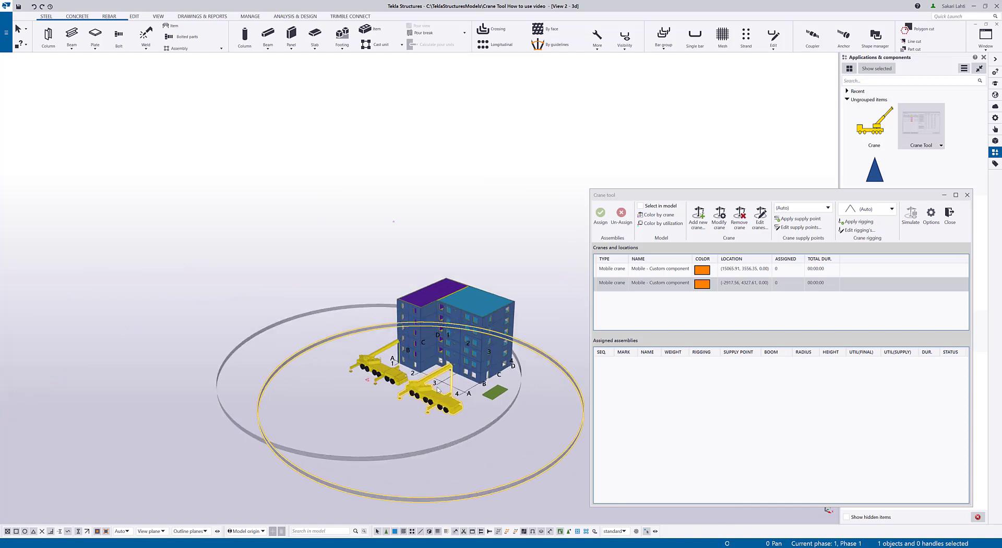
- Change the copied crane to Tower - Custom component with no range cylinder
{"action": "double_click", "coordinate": [363, 368]}
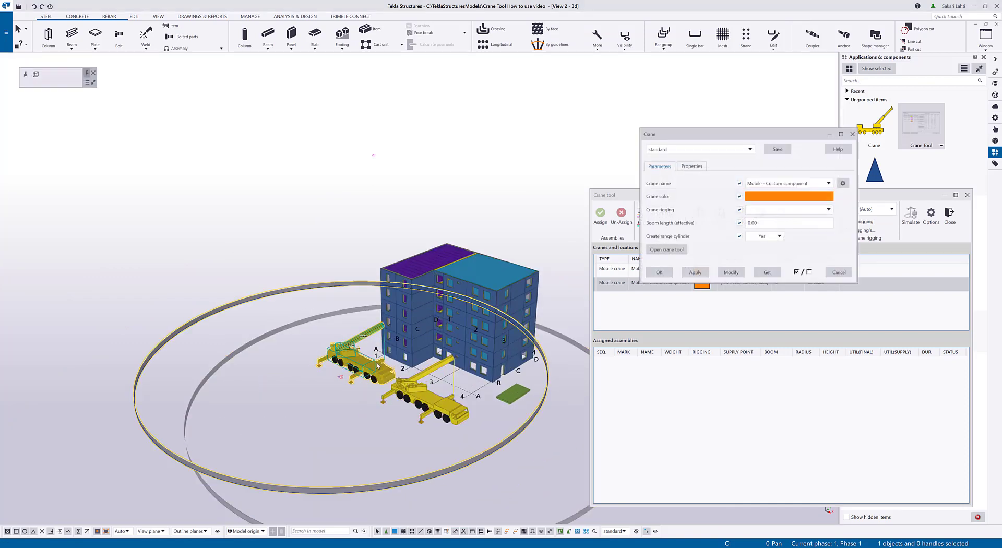
{"action": "left_click", "coordinate": [783, 183]}
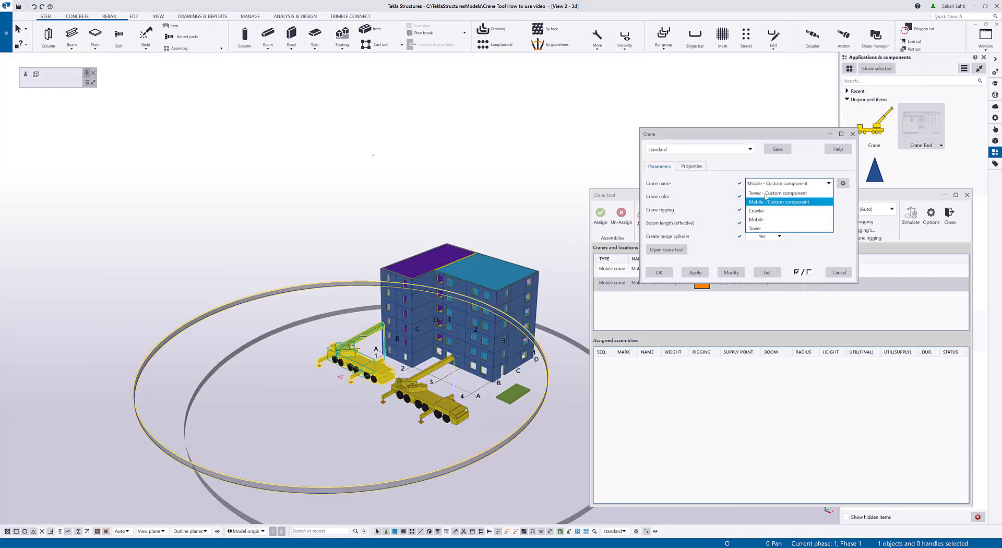
{"action": "left_click", "coordinate": [778, 193]}
{"action": "left_click", "coordinate": [731, 272]}
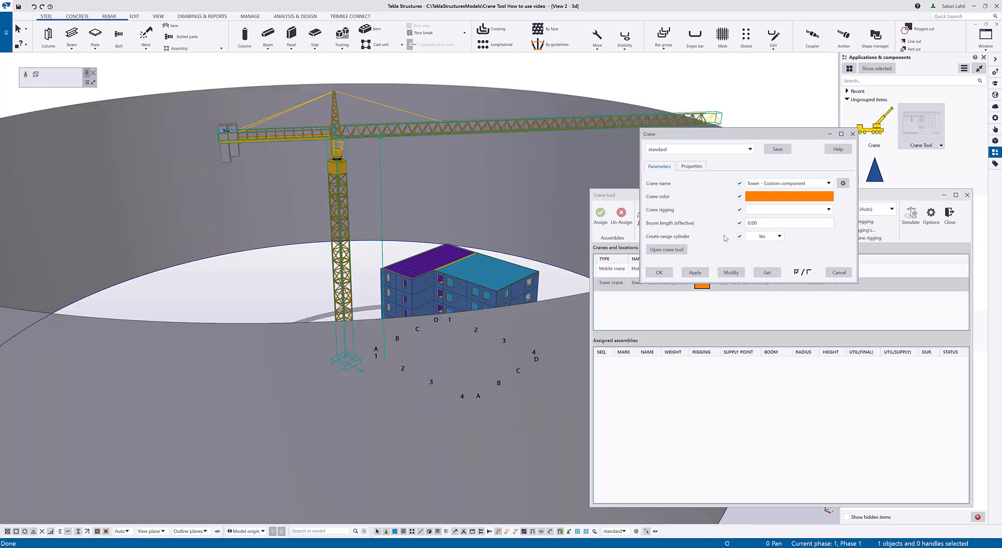
{"action": "left_click", "coordinate": [765, 236]}
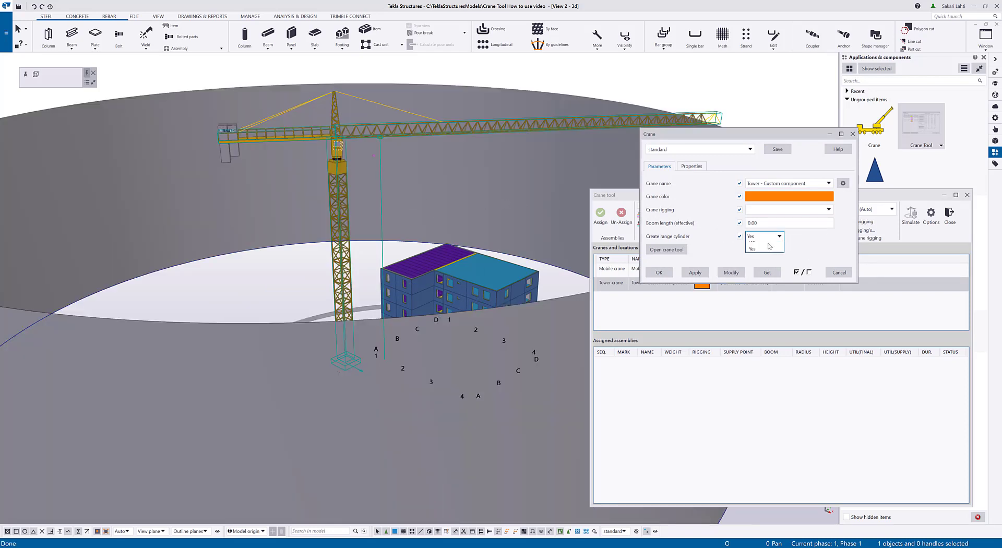
{"action": "left_click", "coordinate": [760, 258]}
{"action": "left_click", "coordinate": [732, 272]}
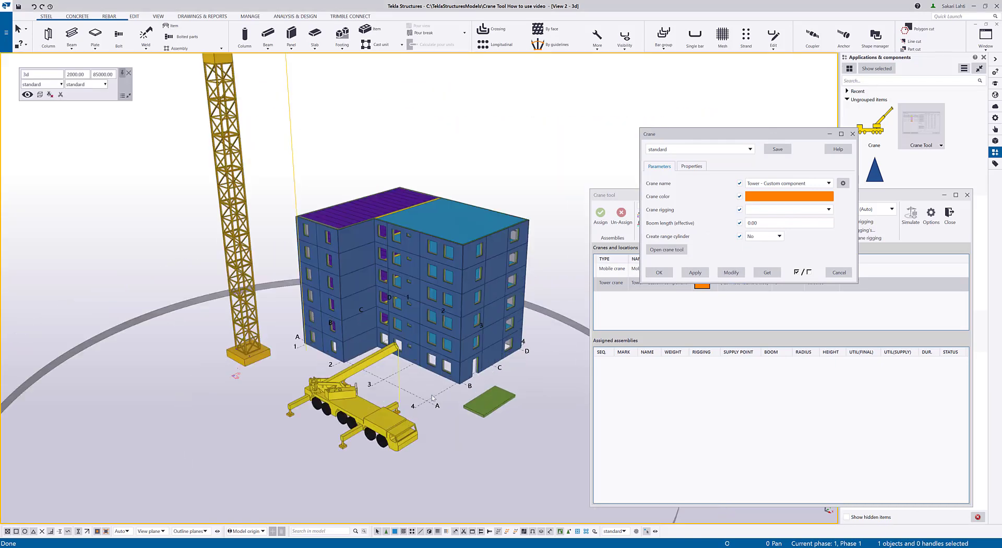
- Colour the tower crane bright green and close its properties
{"action": "left_click", "coordinate": [627, 196]}
{"action": "double_click", "coordinate": [330, 276]}
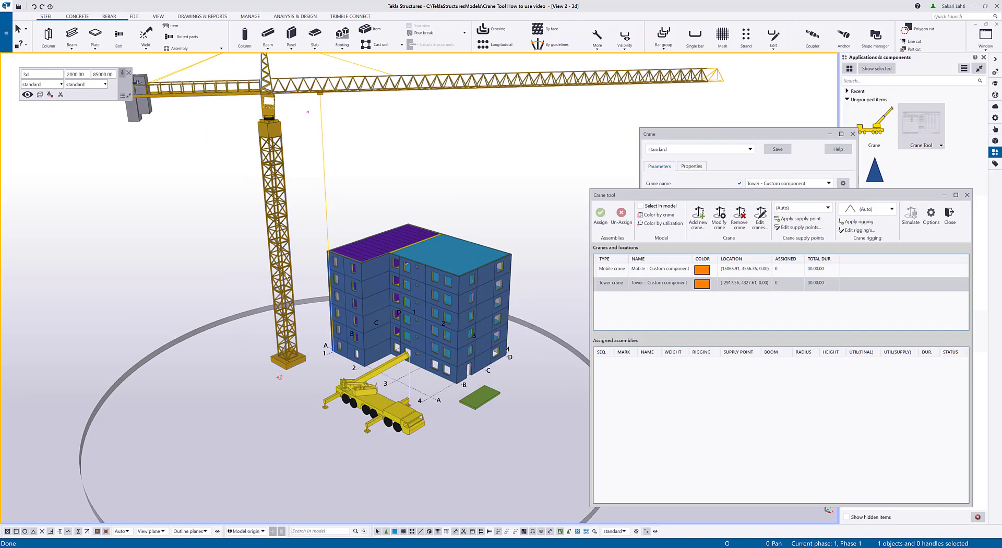
{"action": "left_click", "coordinate": [814, 194]}
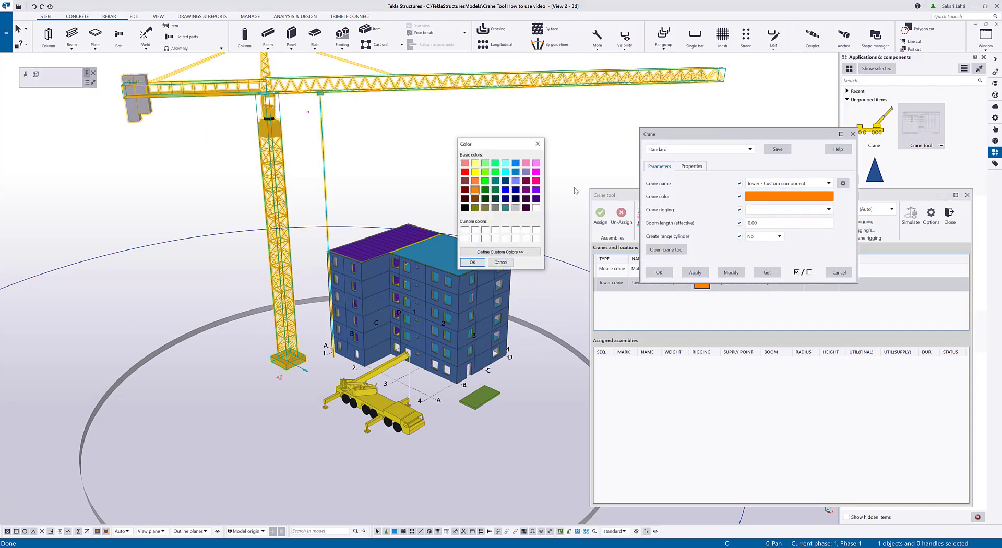
{"action": "left_click", "coordinate": [485, 182]}
{"action": "left_click", "coordinate": [473, 262]}
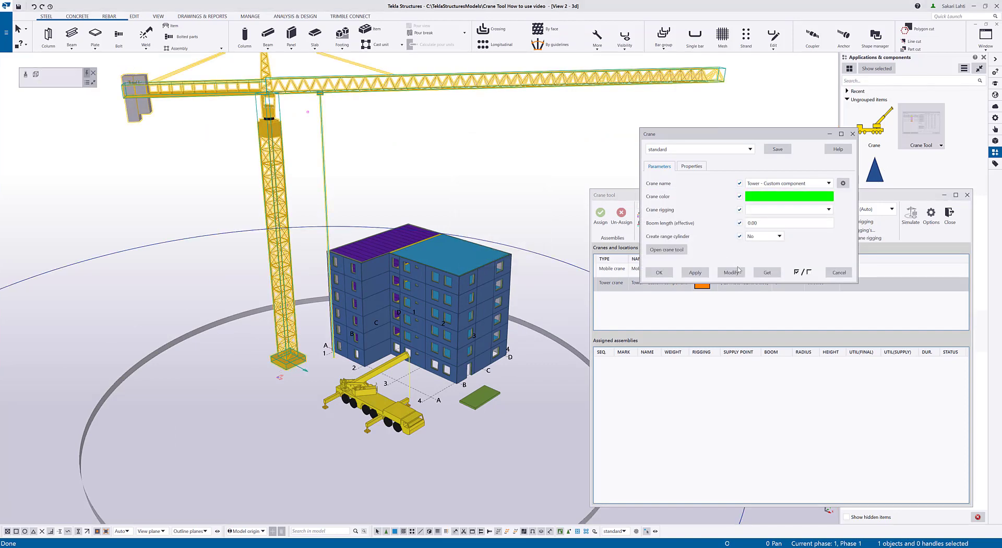
{"action": "left_click", "coordinate": [731, 273]}
{"action": "left_click", "coordinate": [853, 134]}
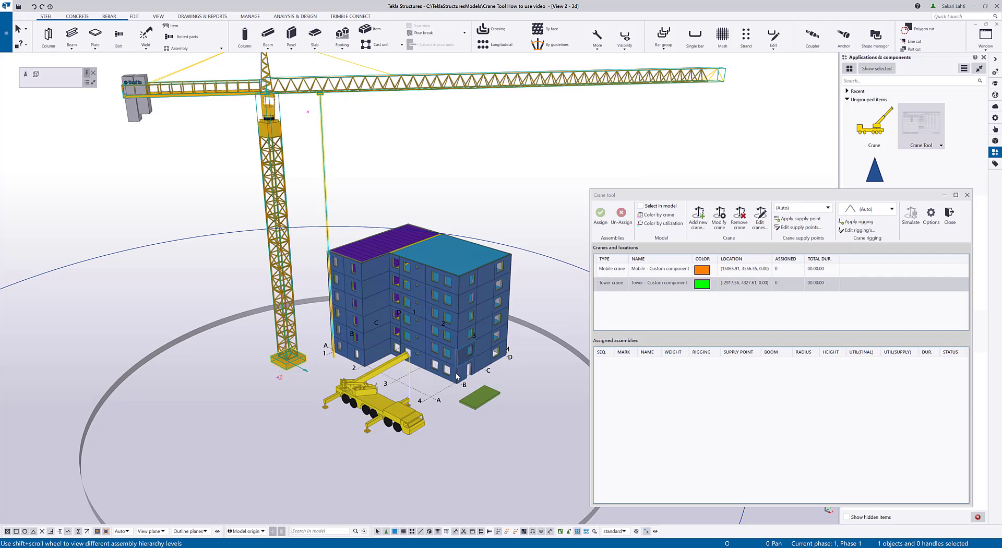
- Assign wall SW/6 to the tower crane and widen the Crane tool to see its lift status
{"action": "scroll", "coordinate": [457, 375], "scroll_direction": "up", "scroll_amount": 1}
{"action": "left_click", "coordinate": [453, 376]}
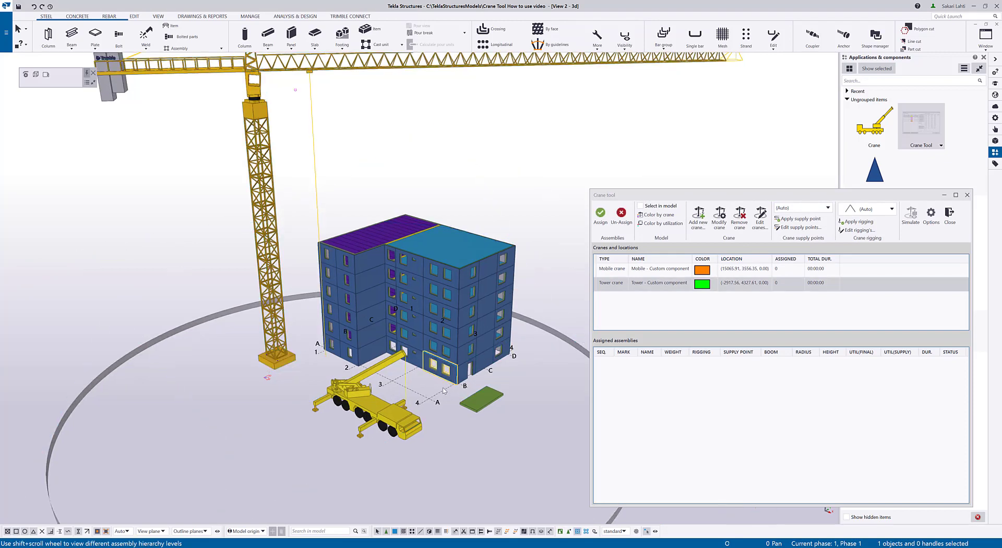
{"action": "left_click", "coordinate": [601, 215]}
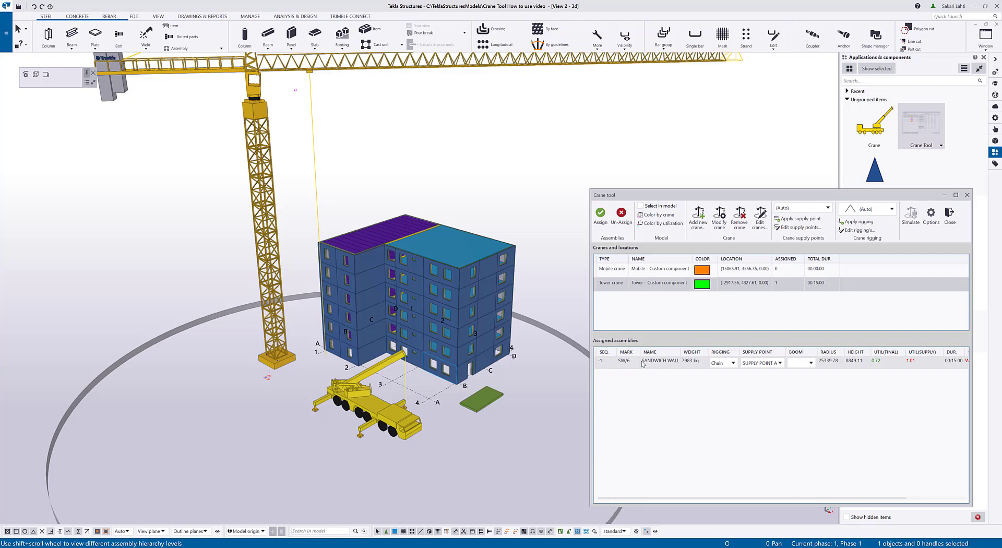
{"action": "left_click_drag", "start_coordinate": [591, 366], "coordinate": [538, 365]}
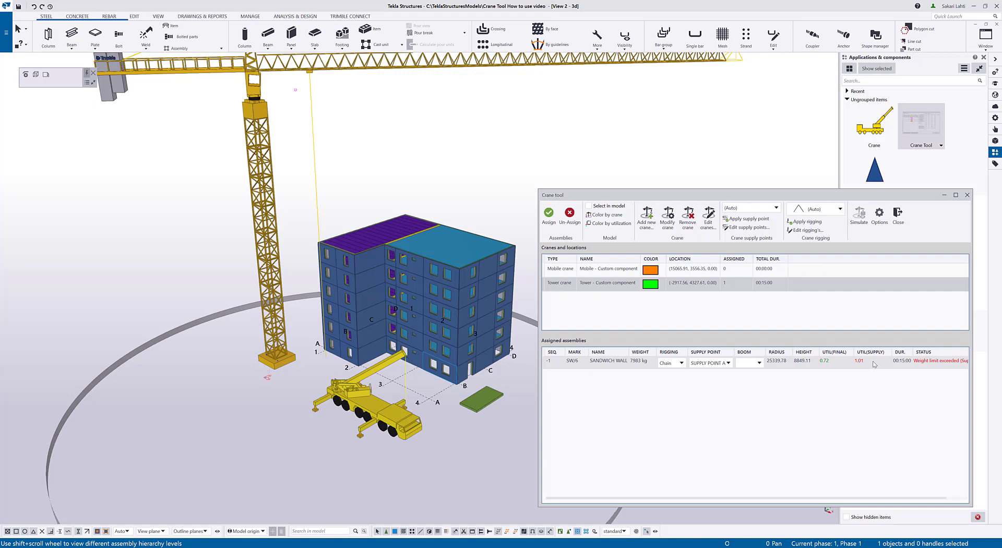
- Reassign wall SW/6 to the mobile crane, giving 30000 boom, 0.38 utilization, status OK
{"action": "left_click", "coordinate": [609, 279]}
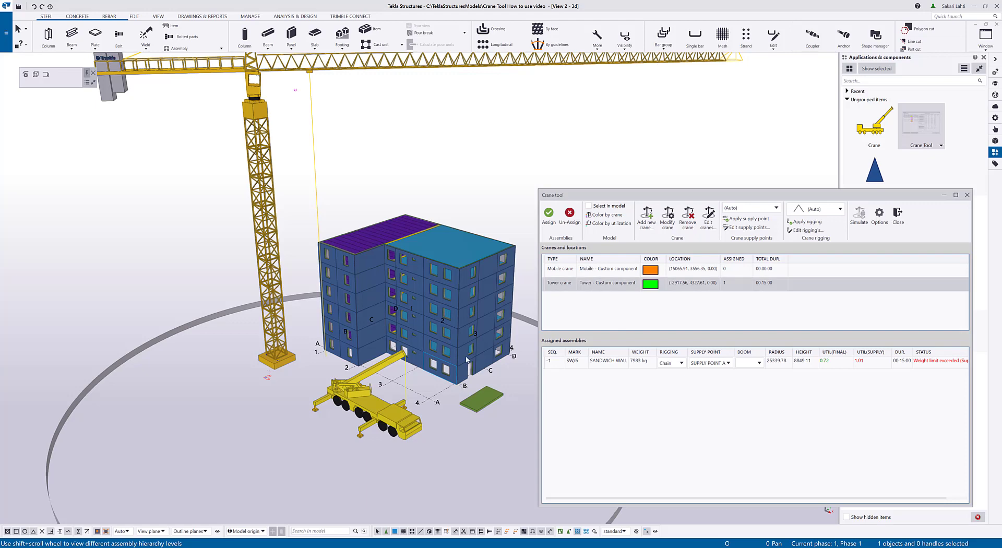
{"action": "left_click", "coordinate": [575, 272]}
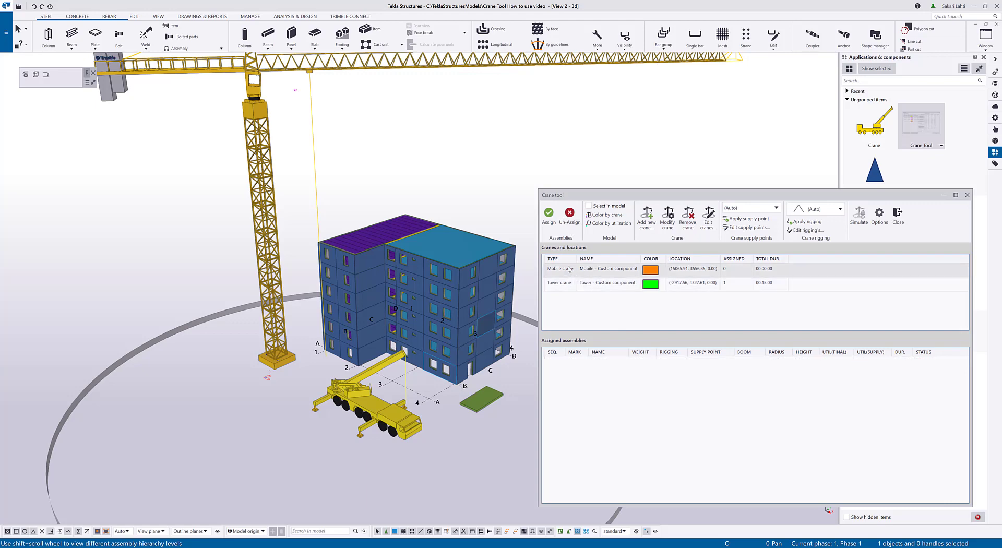
{"action": "left_click", "coordinate": [550, 214]}
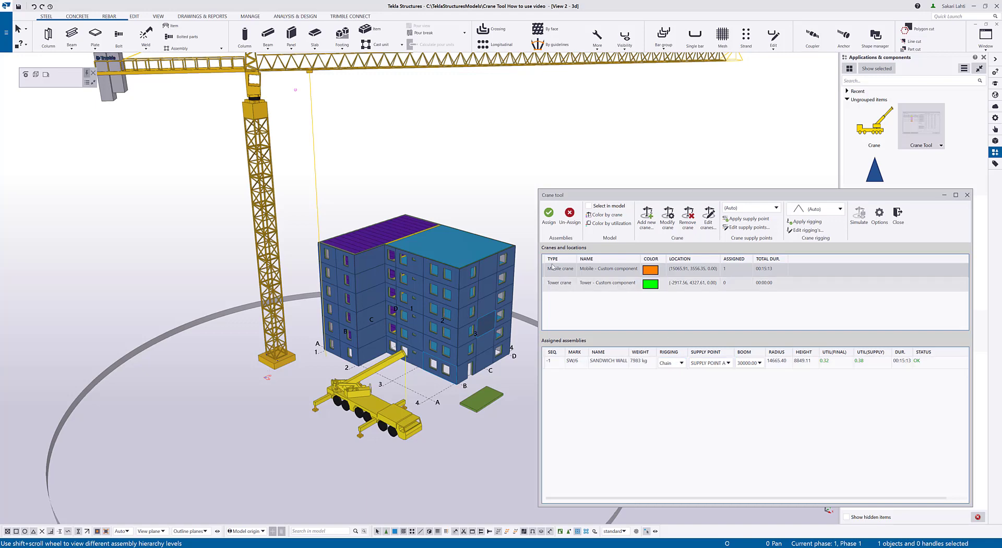
- Filter the view to show only sandwich walls (Prefix = SW) in a frontal view
{"action": "left_click", "coordinate": [505, 231]}
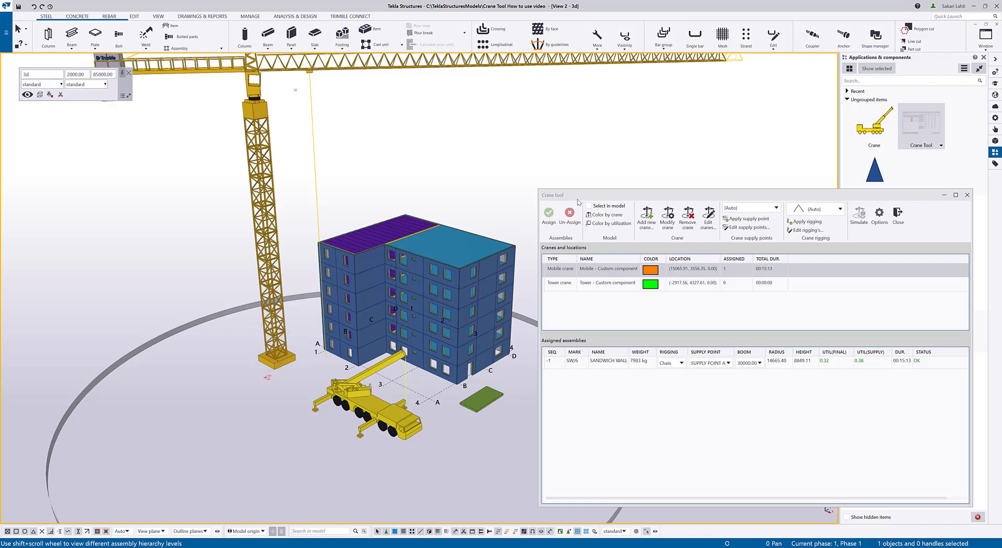
{"action": "left_click", "coordinate": [48, 84]}
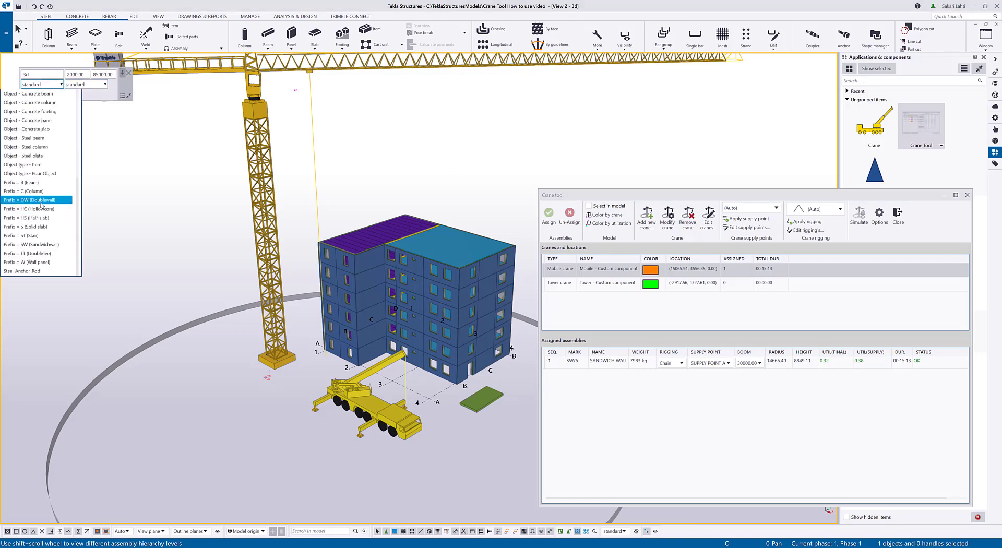
{"action": "left_click", "coordinate": [31, 244]}
{"action": "middle_click_drag", "start_coordinate": [396, 415], "coordinate": [439, 412], "text": "ctrl"}
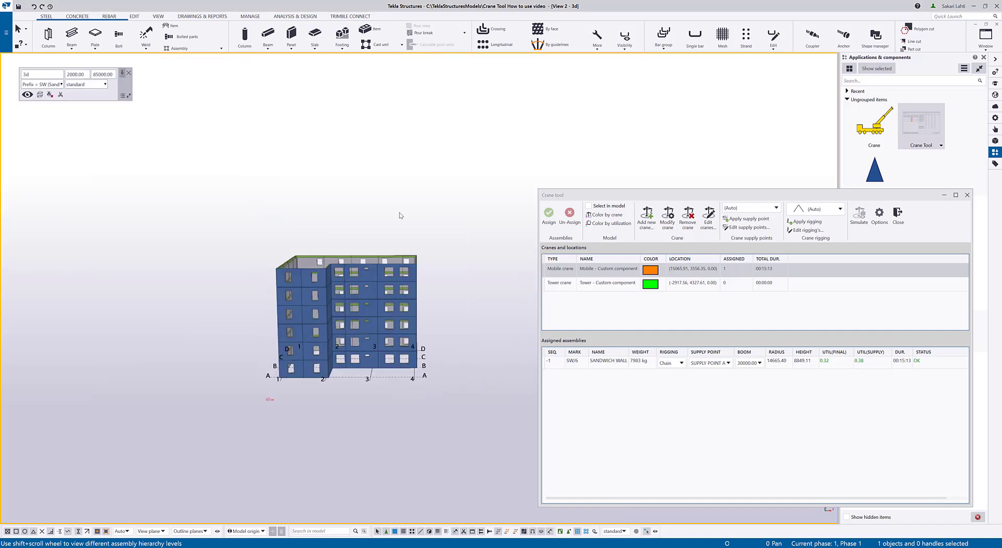
- Assign all 60 displayed sandwich walls to the mobile crane, totalling 15:32:40
{"action": "left_click", "coordinate": [343, 367]}
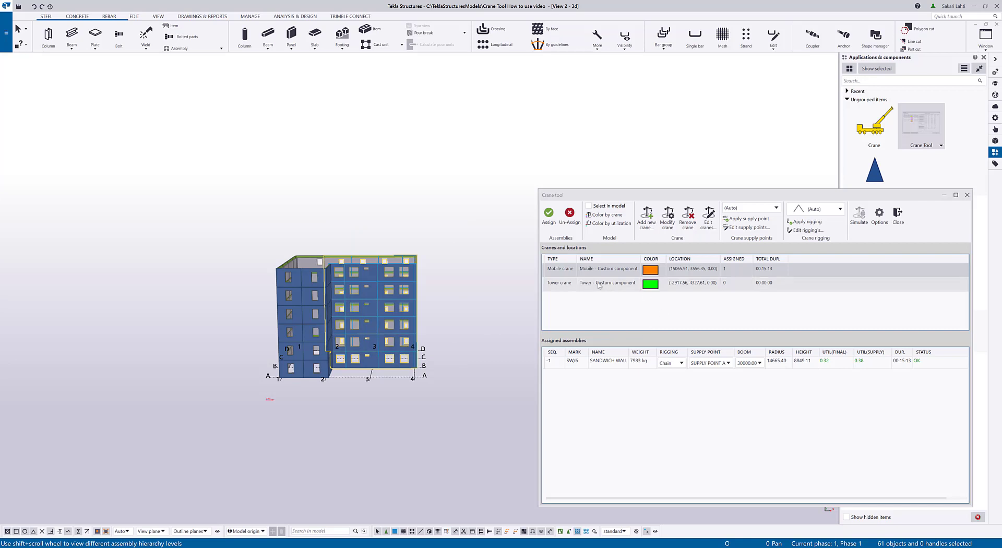
{"action": "left_click", "coordinate": [560, 268]}
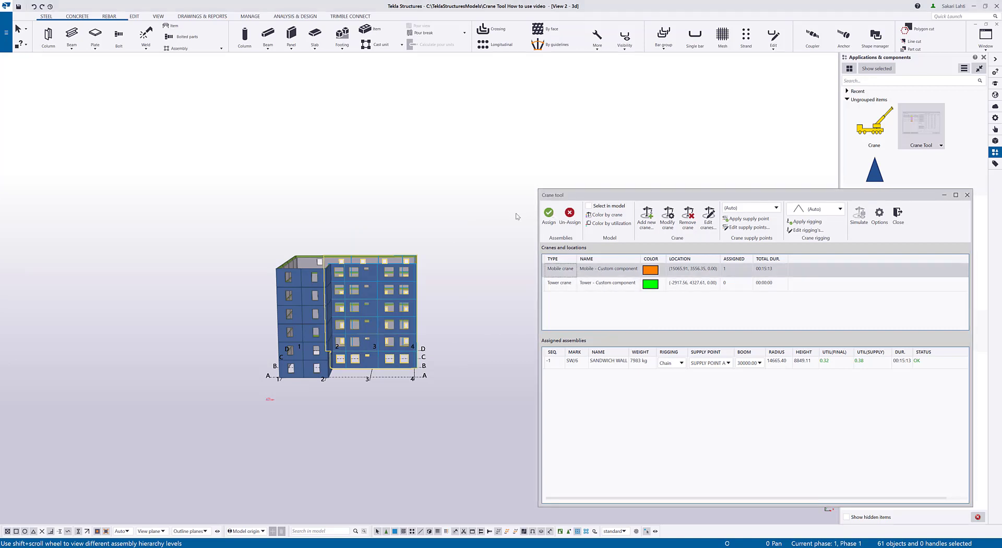
{"action": "left_click", "coordinate": [549, 214]}
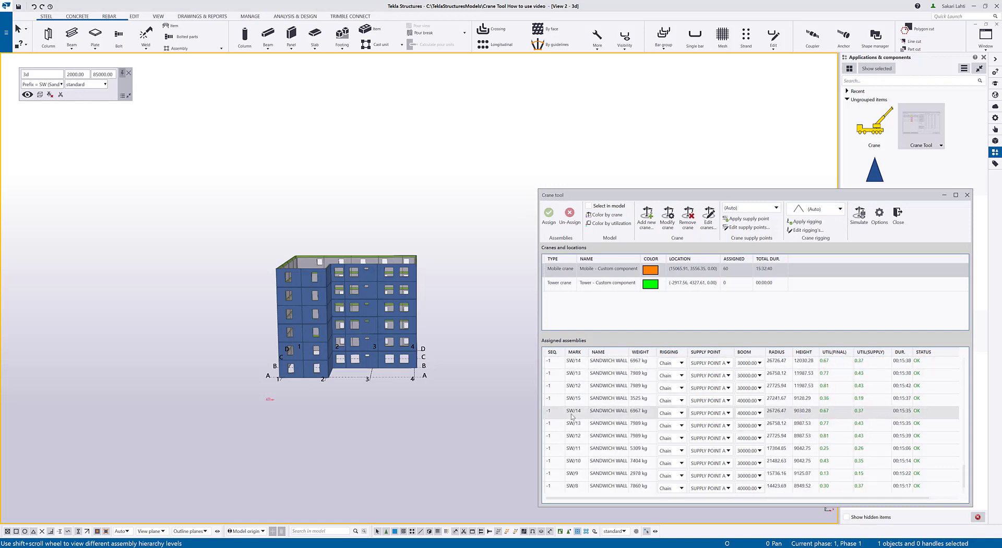
- Enable Select in model and hide all walls assigned to the mobile crane
{"action": "left_click", "coordinate": [588, 206]}
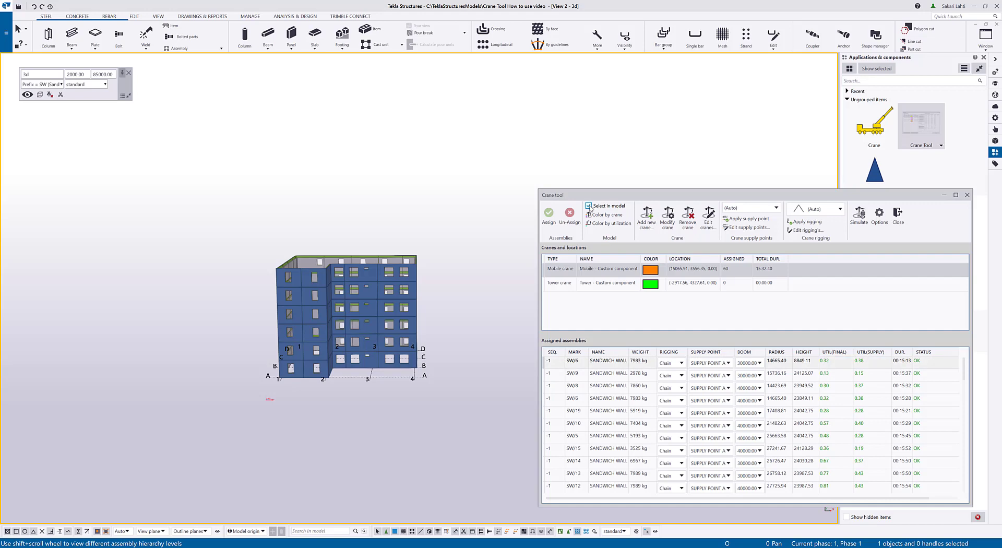
{"action": "left_click", "coordinate": [561, 362]}
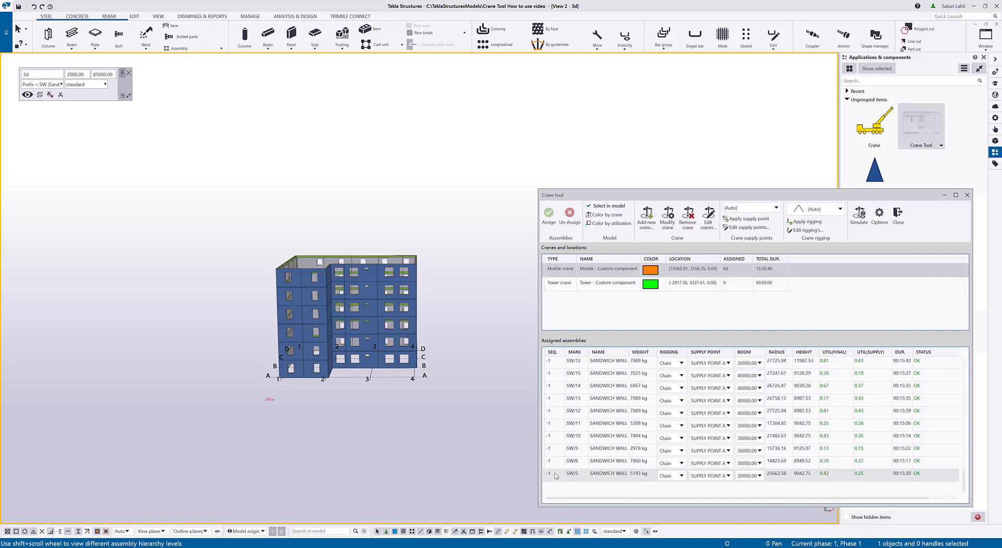
{"action": "left_click", "coordinate": [556, 475], "text": "shift"}
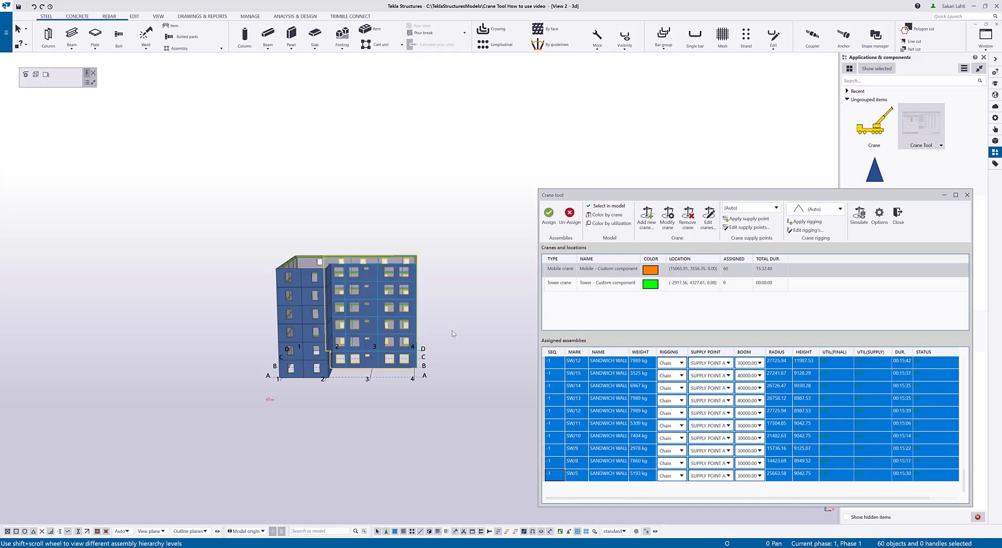
{"action": "right_click", "coordinate": [474, 271]}
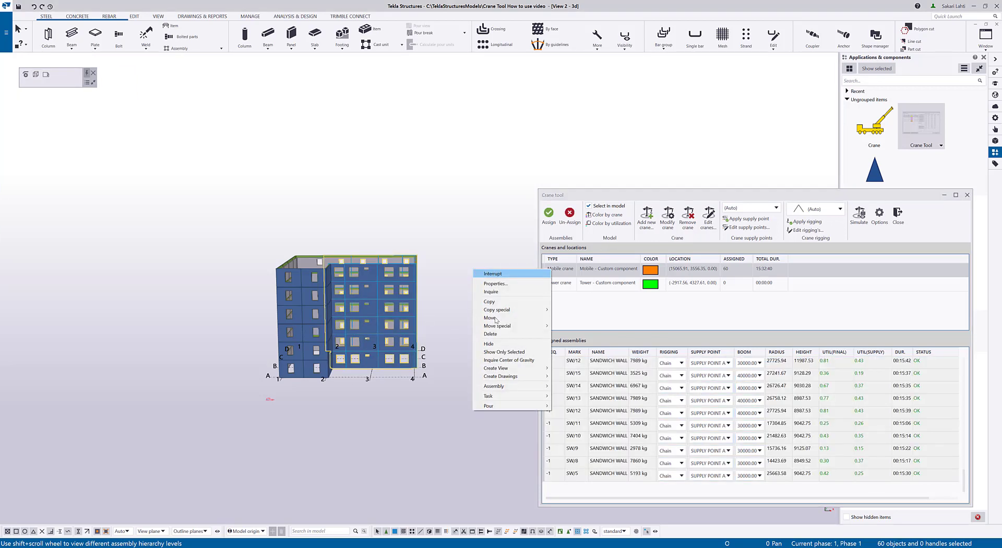
{"action": "left_click", "coordinate": [503, 344]}
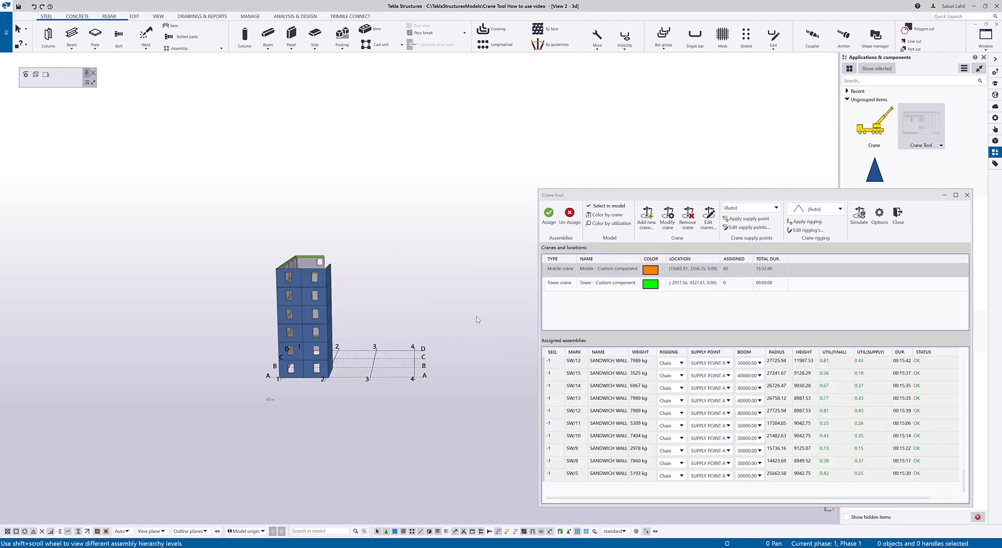
- Assign the remaining 54 walls to the tower crane, totalling 13:30:00
{"action": "left_click_drag", "start_coordinate": [263, 235], "coordinate": [354, 389]}
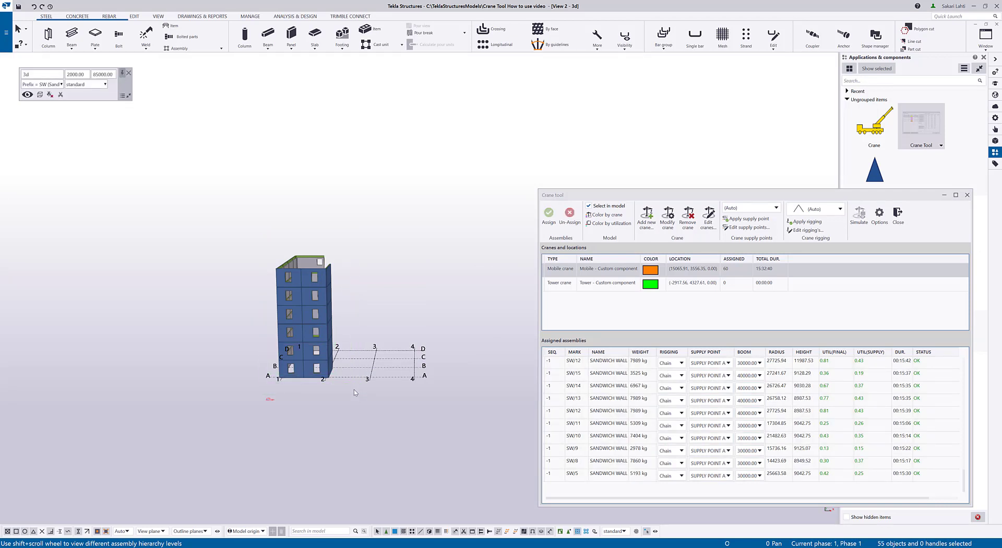
{"action": "left_click", "coordinate": [603, 282]}
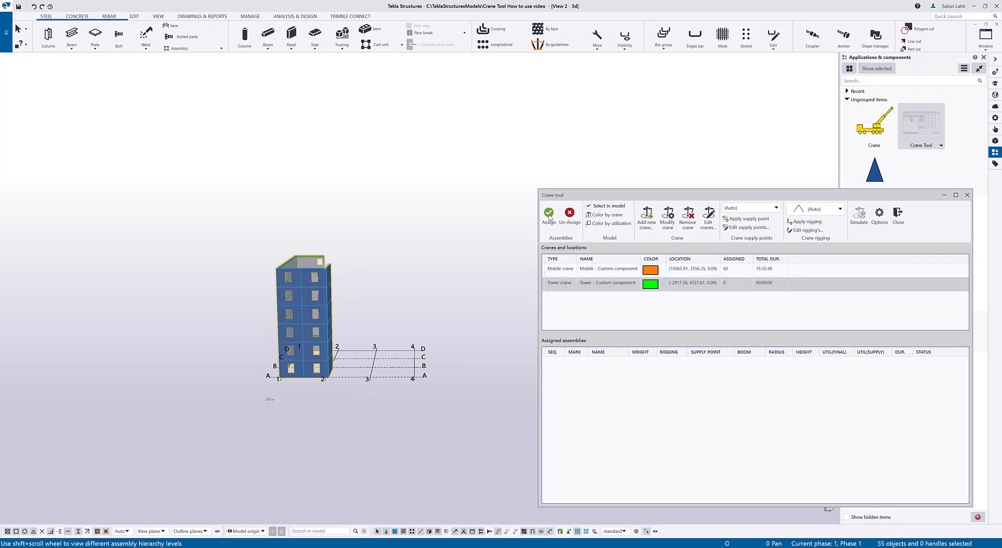
{"action": "left_click", "coordinate": [549, 217]}
{"action": "left_click", "coordinate": [42, 84]}
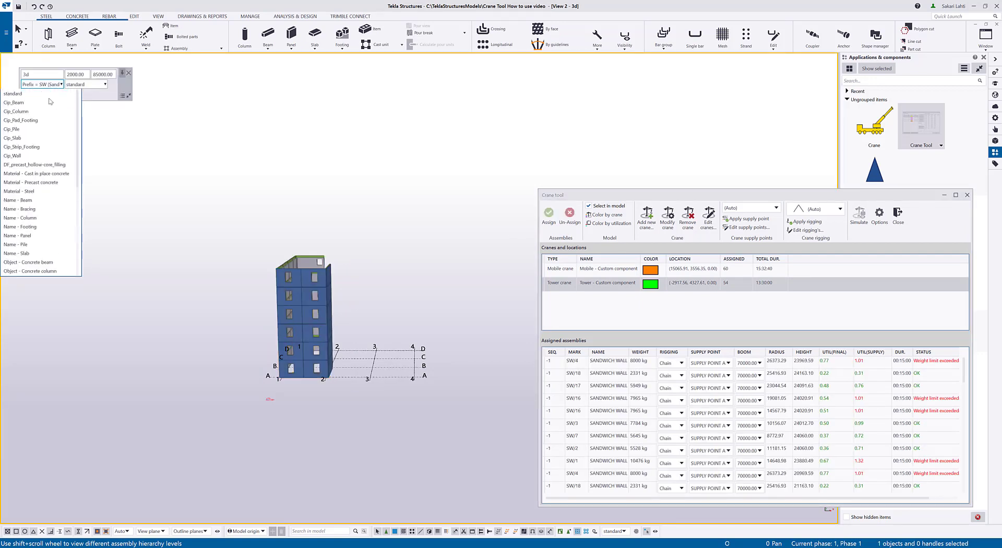
- Restore the standard view filter, rotate to the whole site, and list the mobile crane's walls
{"action": "left_click", "coordinate": [45, 95]}
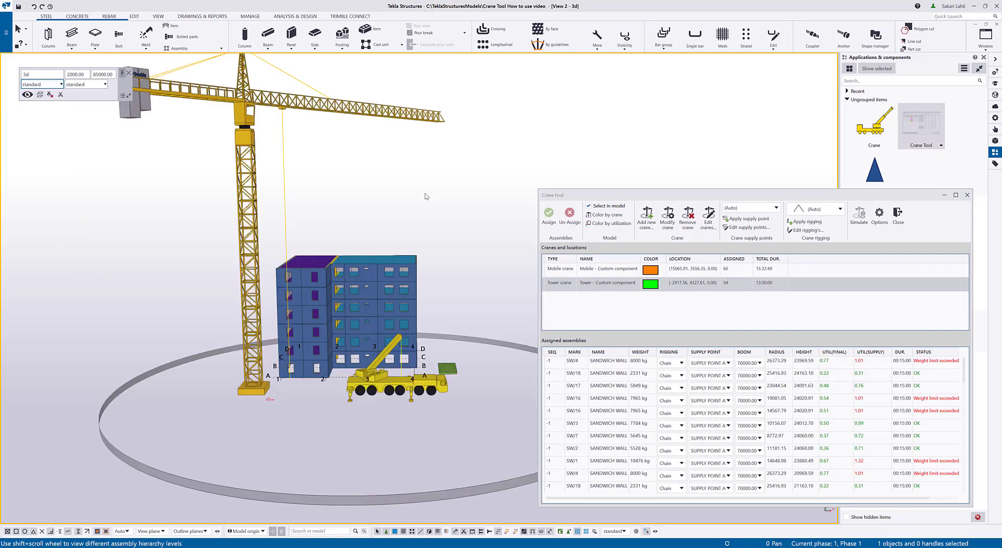
{"action": "middle_click_drag", "start_coordinate": [450, 238], "coordinate": [471, 334], "text": "ctrl"}
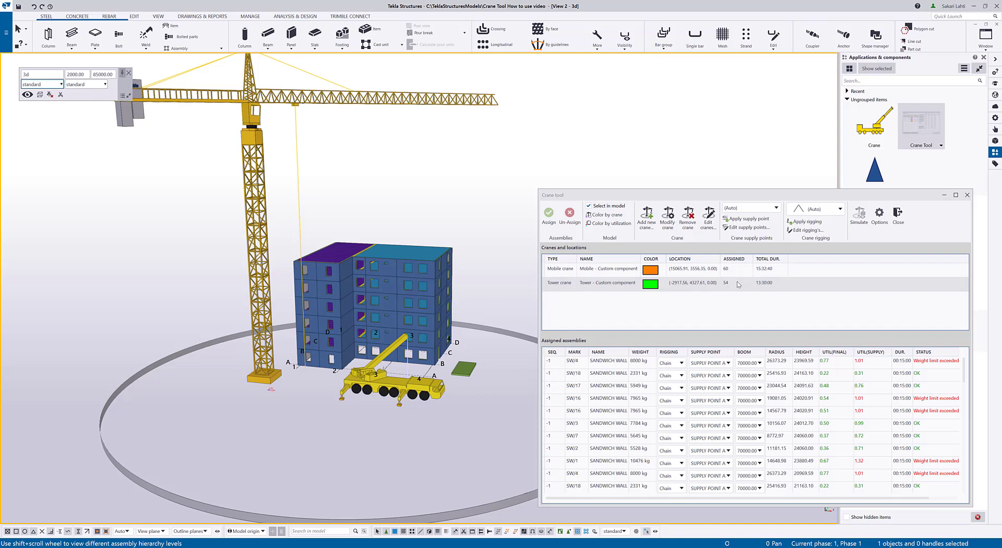
{"action": "left_click", "coordinate": [738, 287]}
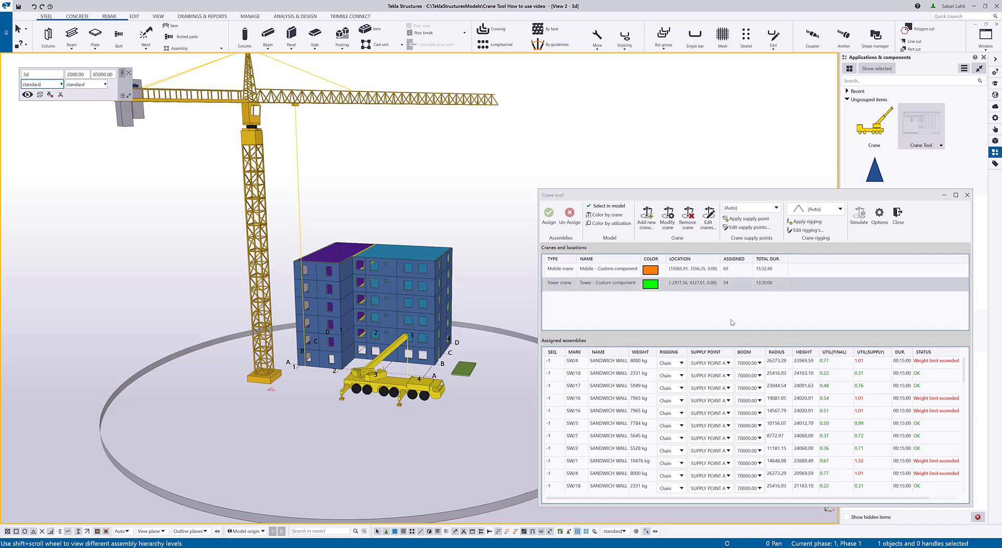
{"action": "left_click", "coordinate": [600, 271]}
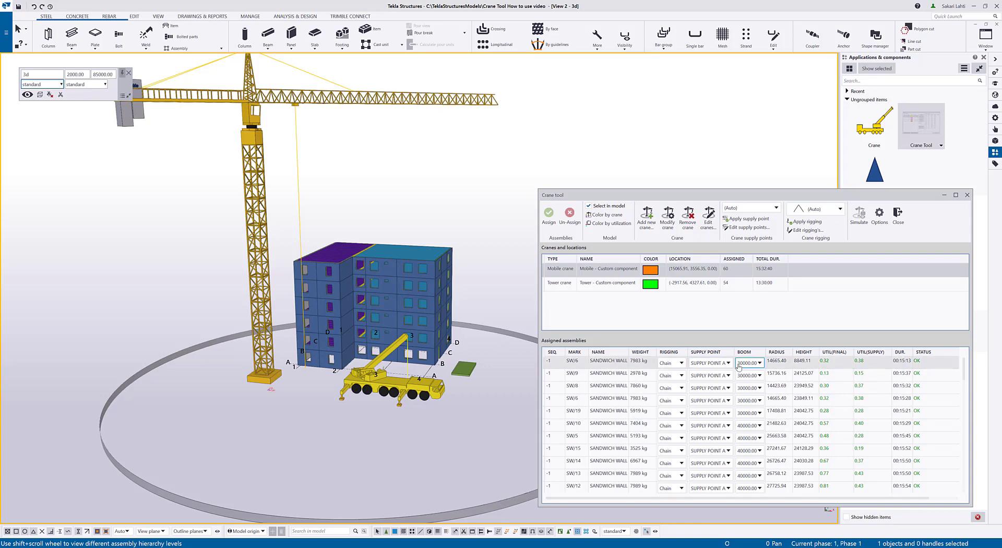
- Set every mobile-crane wall's boom to 40000.00, then select wall SW/8
{"action": "key", "text": "Down"}
{"action": "key", "text": "Down"}
{"action": "key", "text": "Down"}
{"action": "key", "text": "Down"}
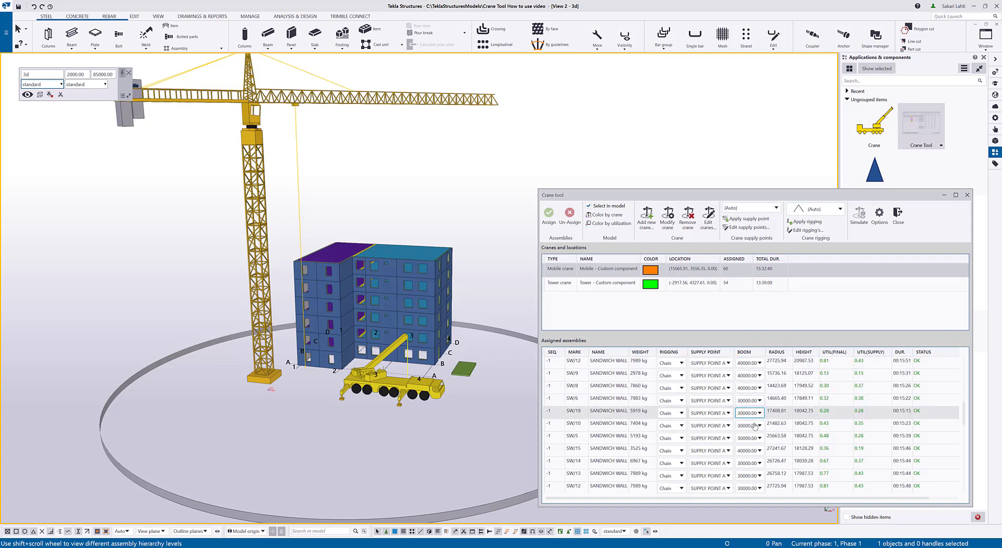
{"action": "key", "text": "Down"}
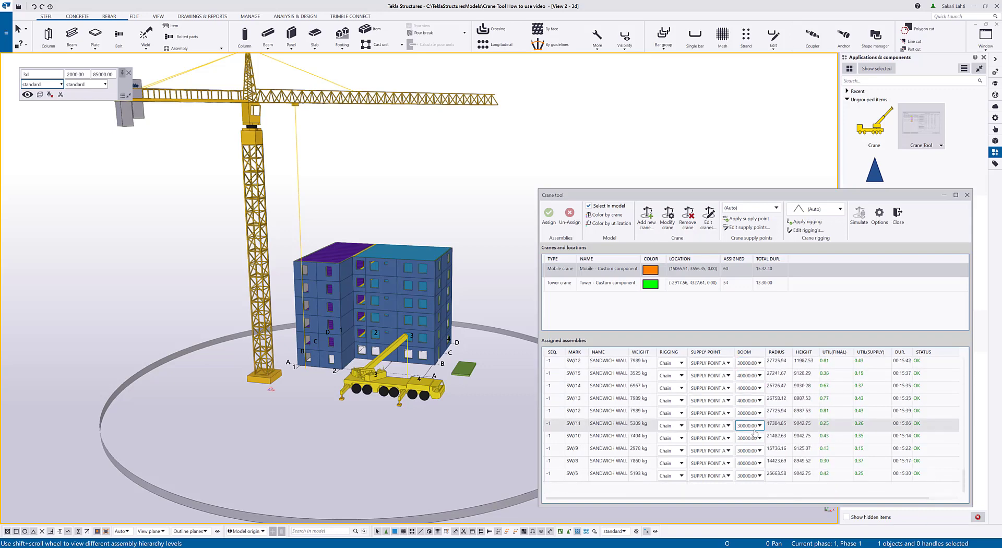
{"action": "key", "text": "Down"}
{"action": "key", "text": "Down"}
{"action": "key", "text": "Down"}
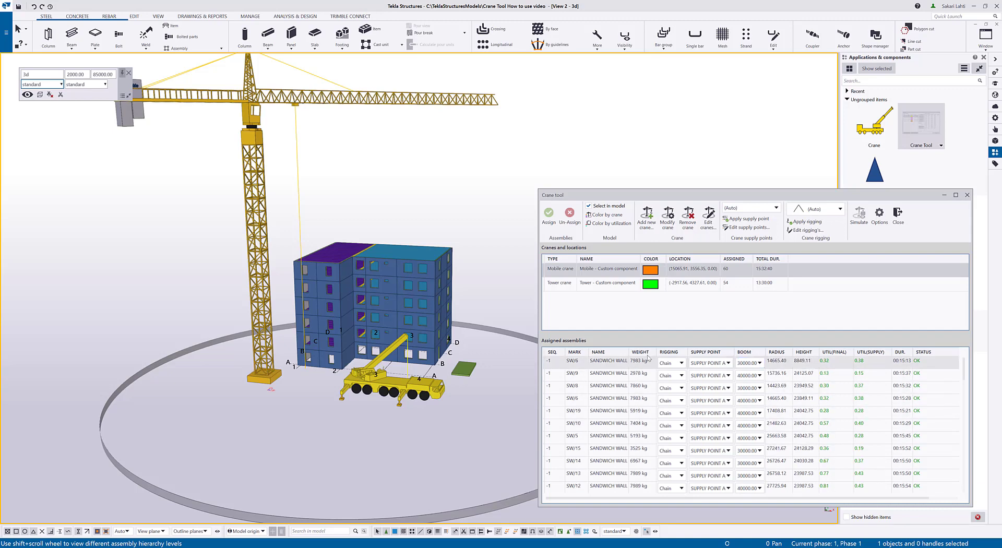
{"action": "left_click", "coordinate": [558, 361]}
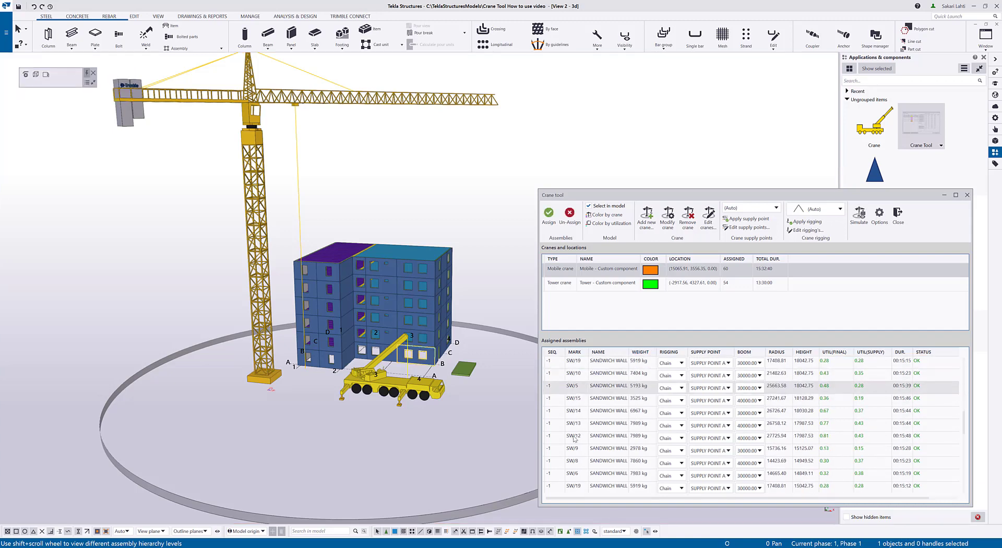
{"action": "scroll", "coordinate": [568, 454], "scroll_direction": "down", "scroll_amount": 1}
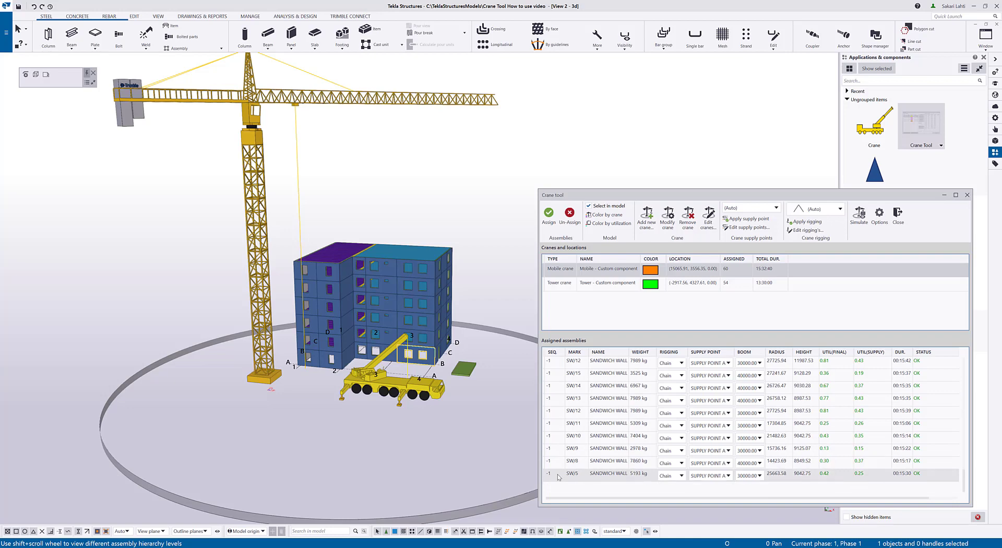
{"action": "left_click", "coordinate": [558, 475], "text": "shift"}
{"action": "left_click", "coordinate": [759, 476]}
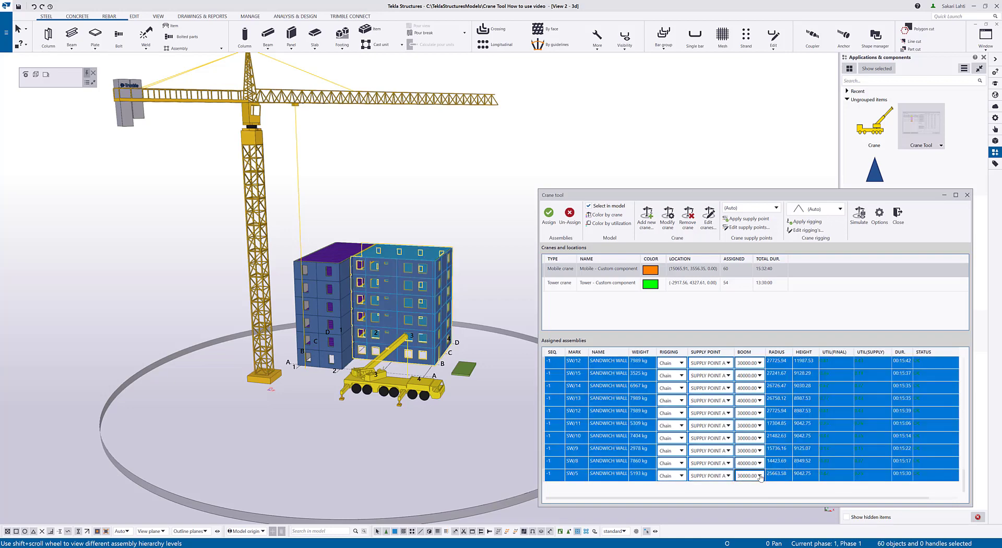
{"action": "left_click", "coordinate": [748, 521]}
{"action": "left_click", "coordinate": [639, 462]}
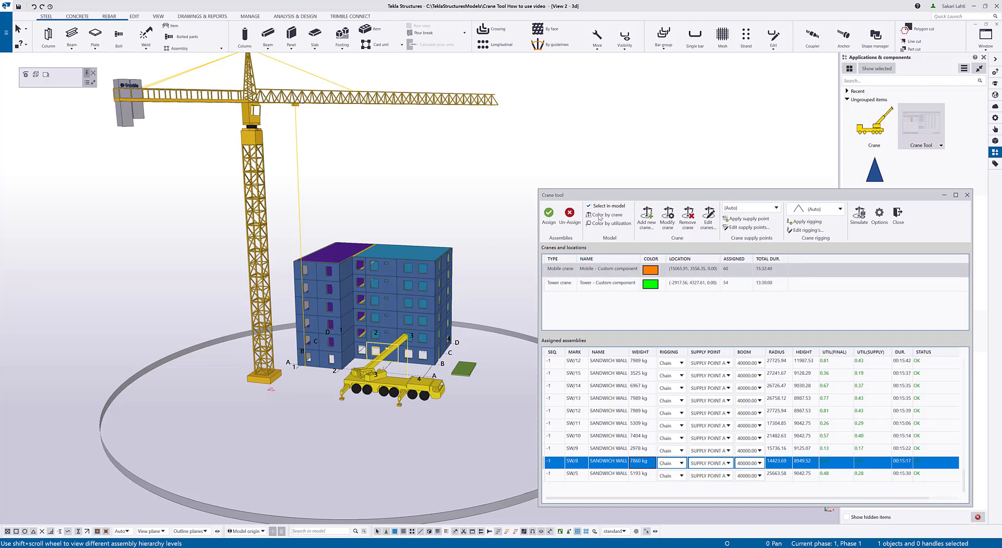
- Colour the walls by crane, then by utilization, and orbit to face the red walls
{"action": "left_click", "coordinate": [599, 218]}
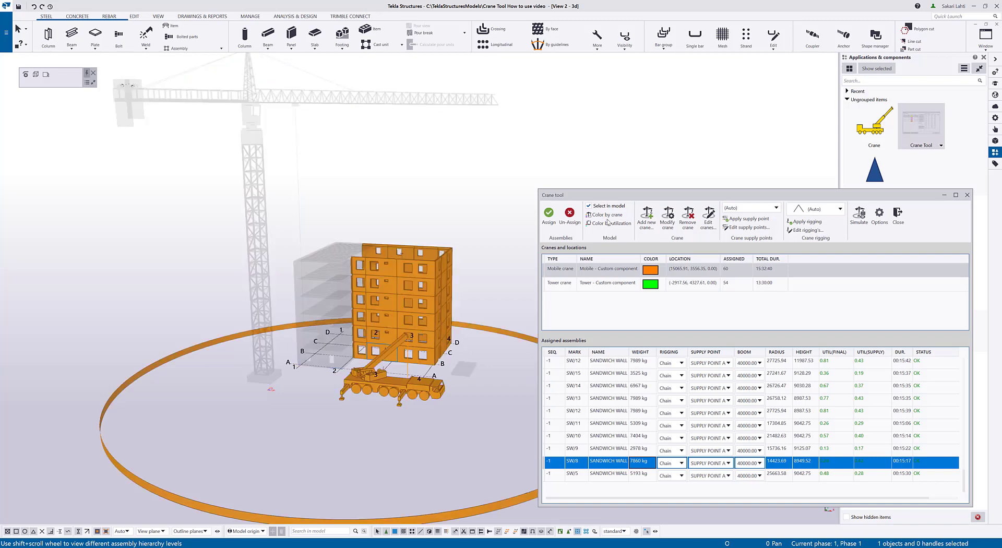
{"action": "middle_click_drag", "start_coordinate": [407, 313], "coordinate": [447, 313], "text": "ctrl"}
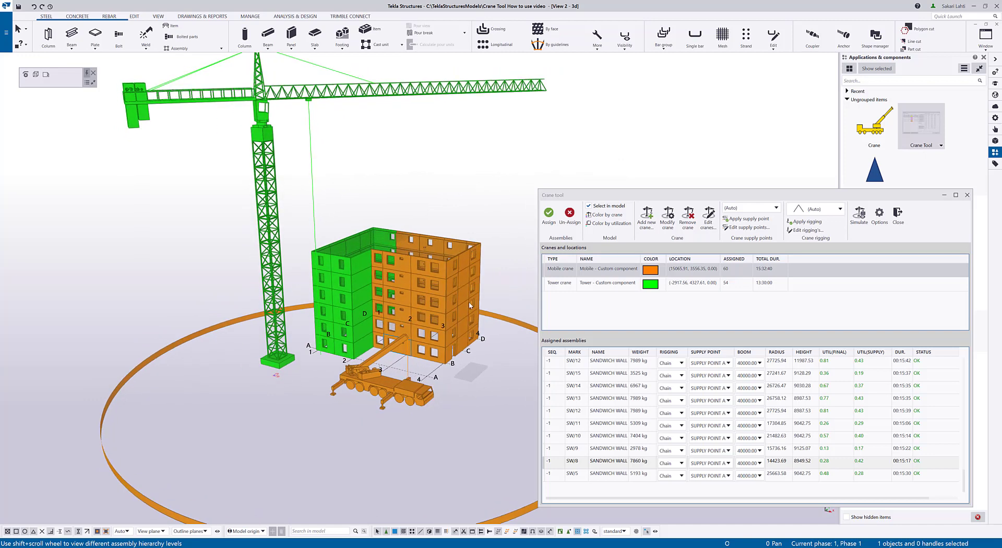
{"action": "left_click", "coordinate": [606, 223]}
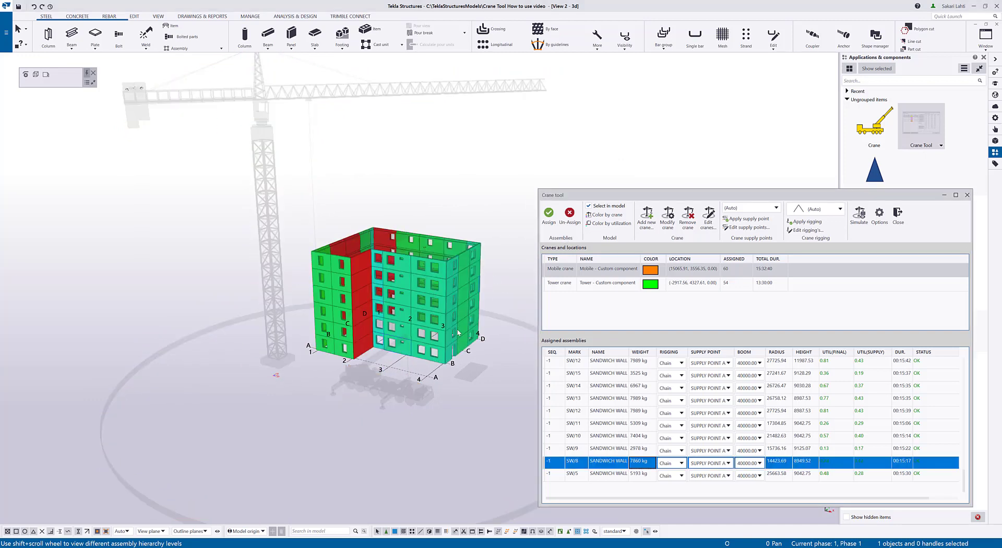
{"action": "middle_click_drag", "start_coordinate": [458, 333], "coordinate": [482, 328], "text": "ctrl"}
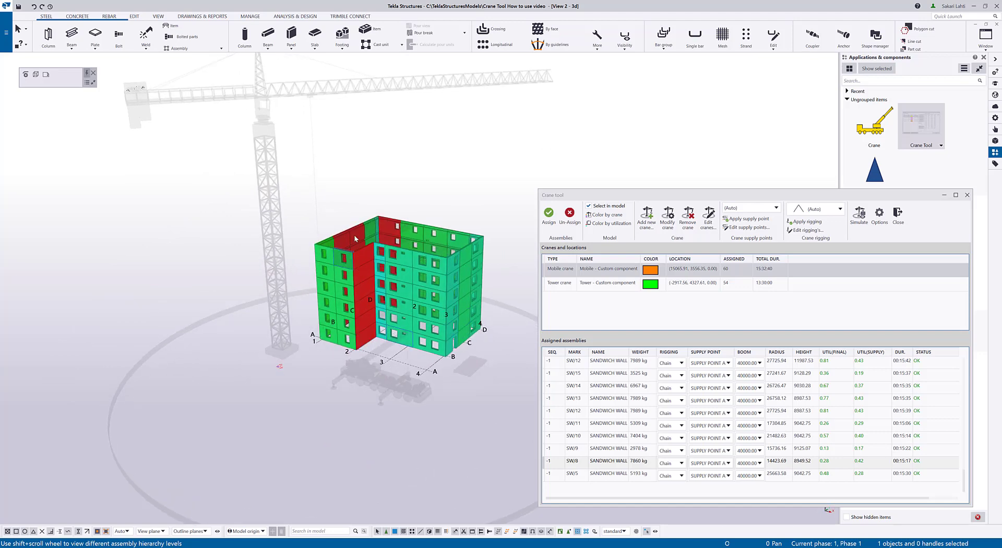
{"action": "middle_click_drag", "start_coordinate": [349, 295], "coordinate": [196, 321], "text": "ctrl"}
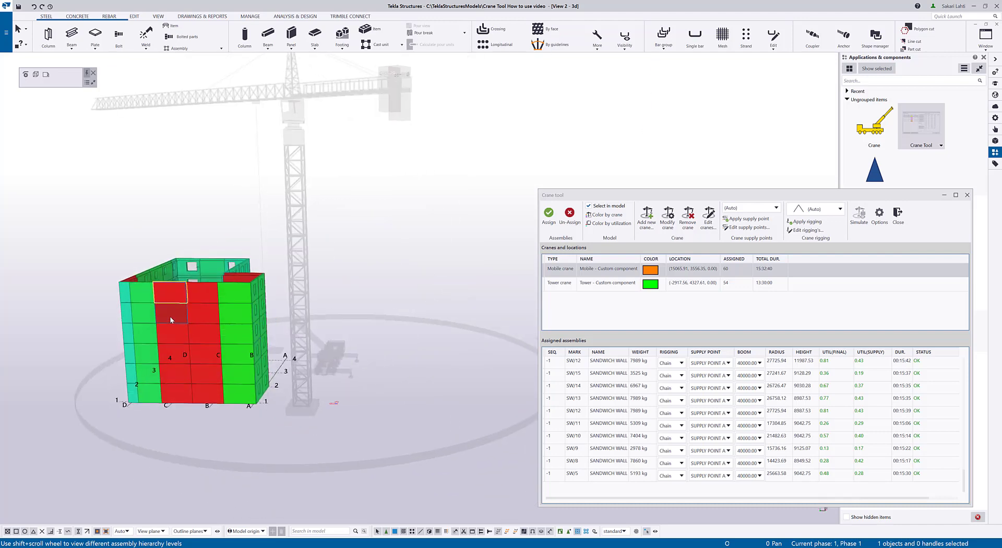
- Assign the four red wall panels to the mobile crane, bringing it to 66 walls (17:06:12)
{"action": "left_click", "coordinate": [180, 344], "text": "shift"}
{"action": "left_click", "coordinate": [182, 366], "text": "shift"}
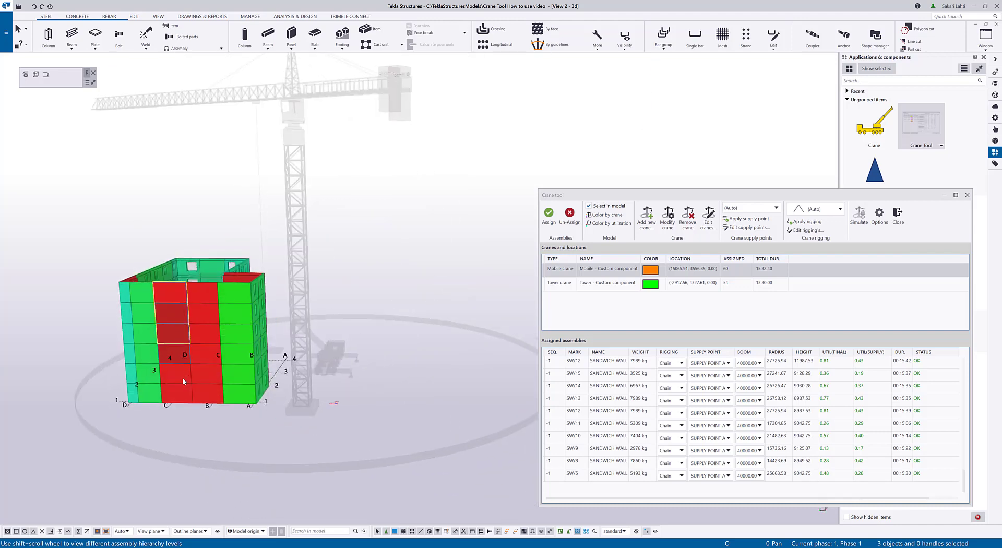
{"action": "left_click", "coordinate": [184, 387], "text": "shift"}
{"action": "left_click", "coordinate": [184, 391], "text": "shift"}
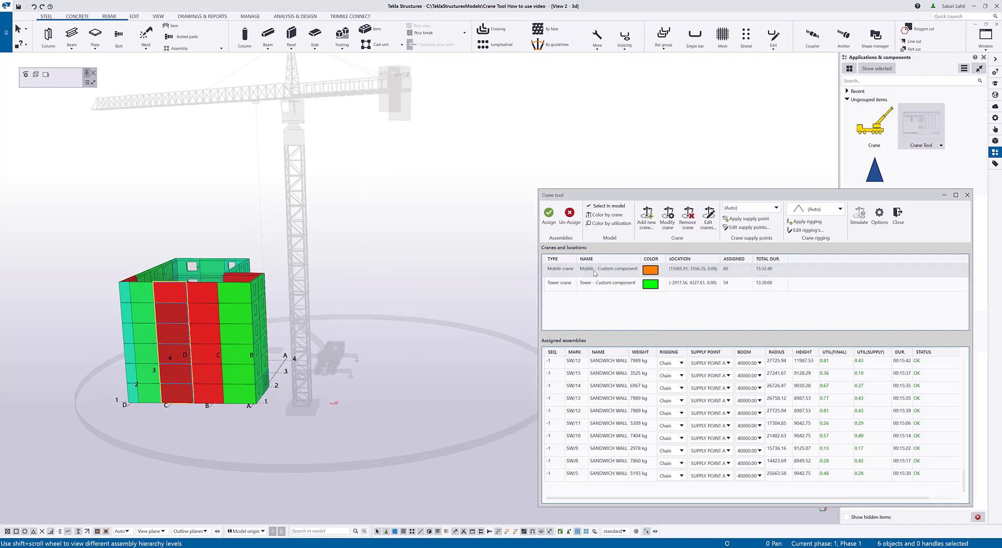
{"action": "left_click", "coordinate": [549, 214]}
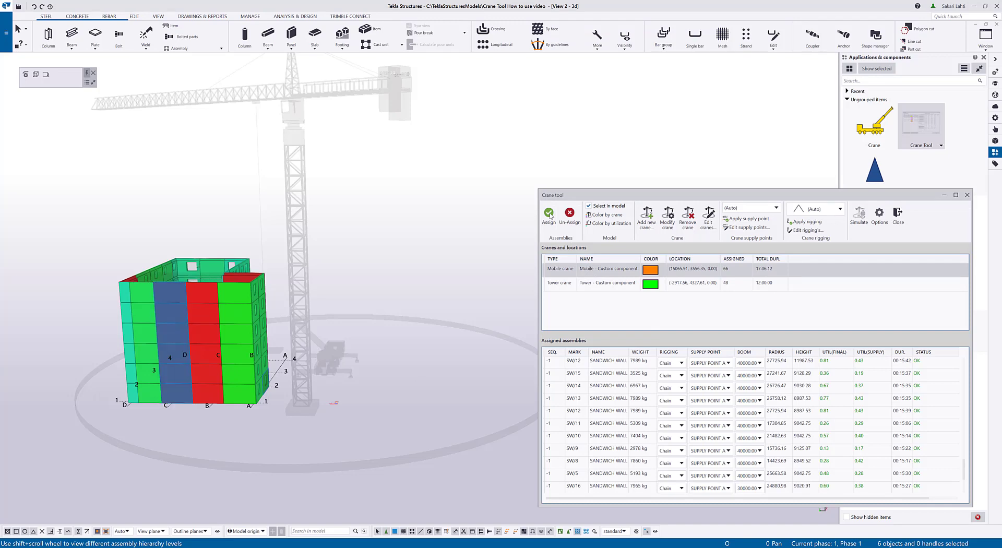
- Recolour the walls by utilization and orbit to the building's opposite side
{"action": "left_click", "coordinate": [364, 265]}
{"action": "middle_click_drag", "start_coordinate": [365, 265], "coordinate": [601, 225], "text": "ctrl"}
{"action": "left_click", "coordinate": [602, 224]}
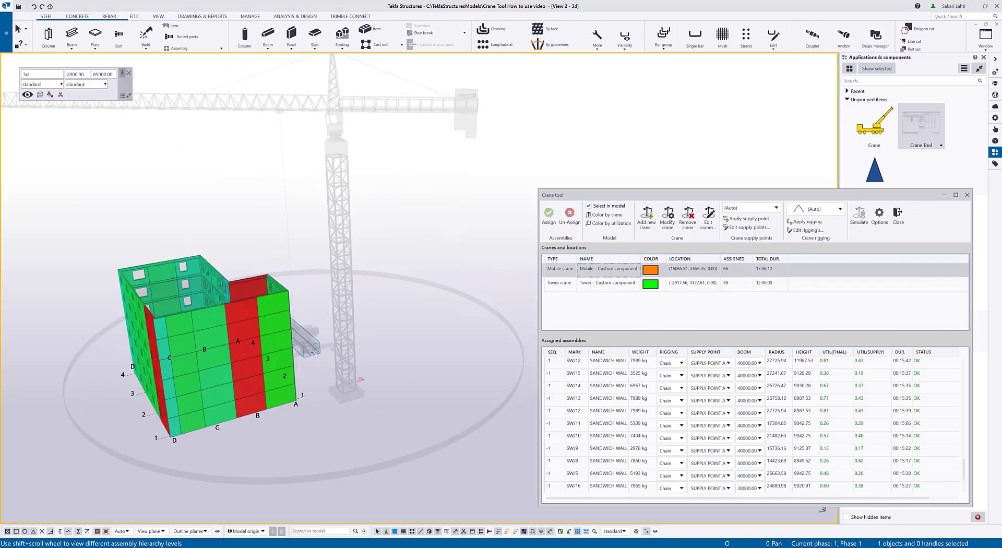
{"action": "middle_click_drag", "start_coordinate": [360, 379], "coordinate": [390, 356], "text": "ctrl"}
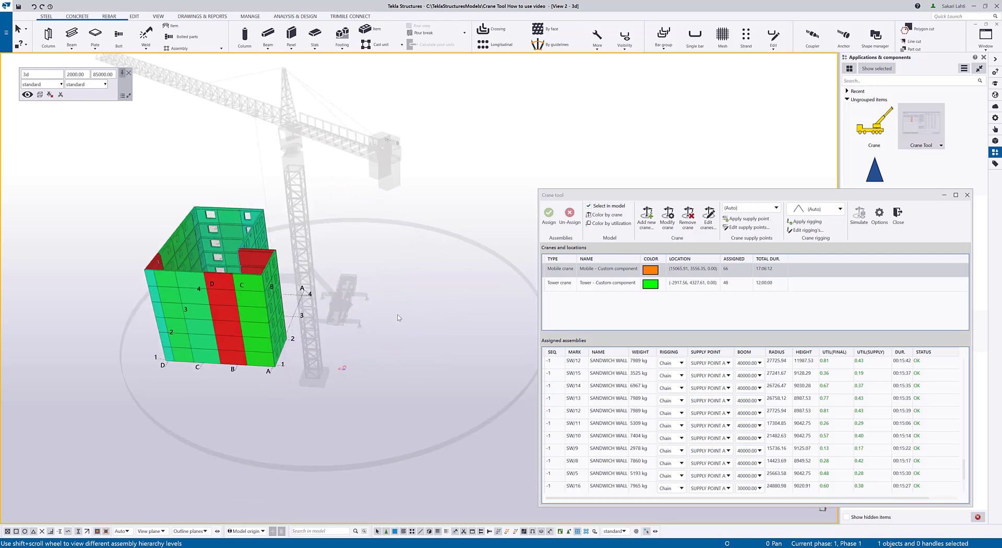
{"action": "middle_click_drag", "start_coordinate": [399, 317], "coordinate": [279, 308], "text": "ctrl"}
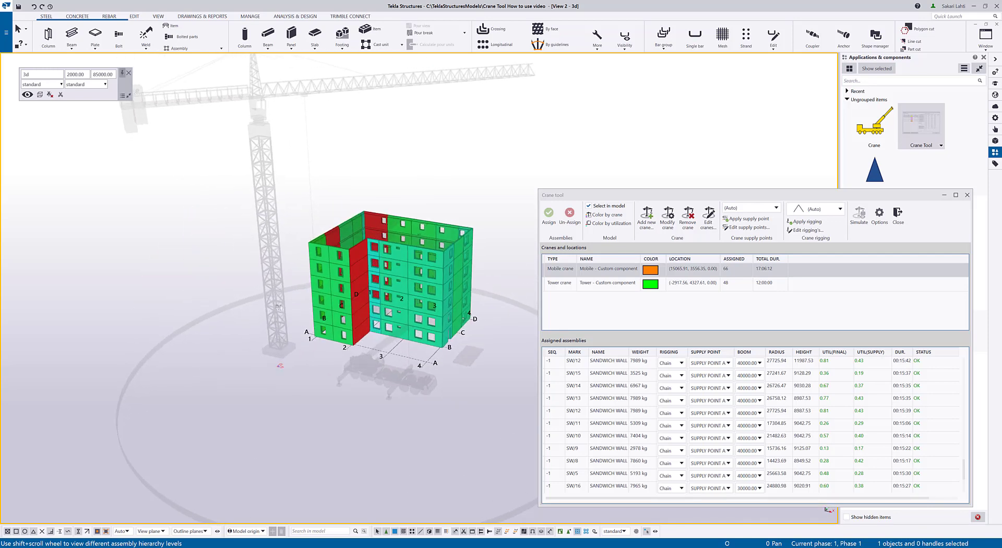
- Move the mobile crane to (5065.91, 3556.35, 0.00) beside the building's front corner
{"action": "scroll", "coordinate": [337, 461], "scroll_direction": "up", "scroll_amount": 3}
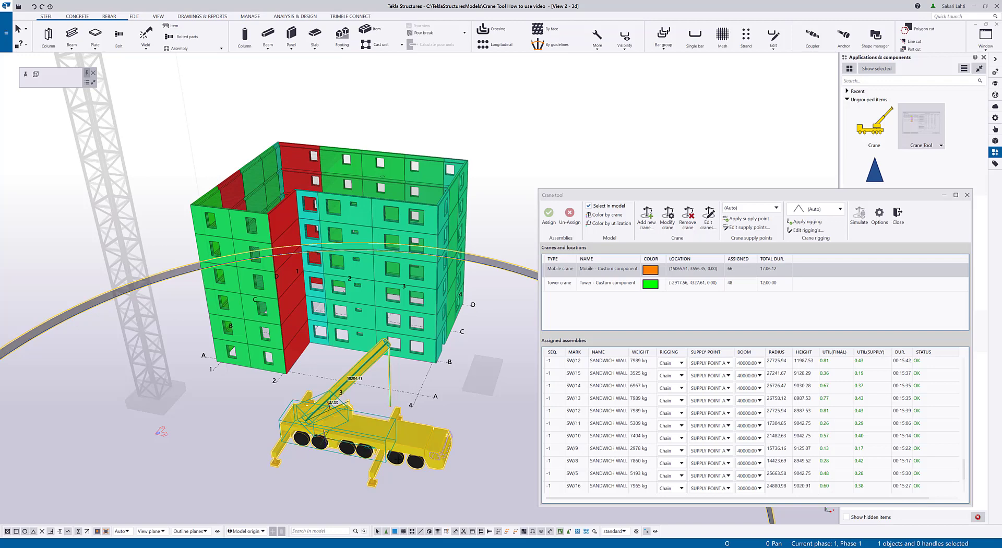
{"action": "left_click_drag", "start_coordinate": [429, 475], "coordinate": [435, 477]}
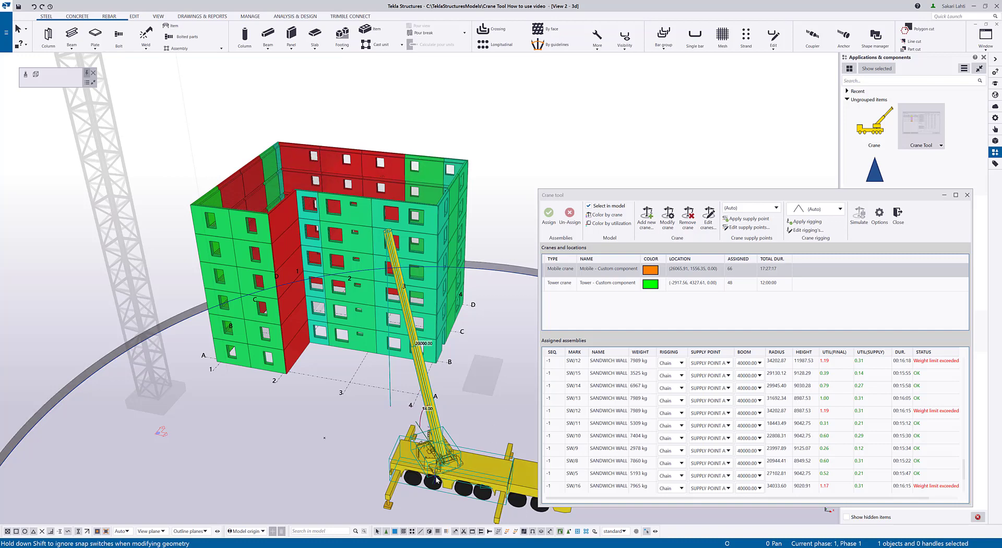
{"action": "left_click_drag", "start_coordinate": [426, 477], "coordinate": [226, 422]}
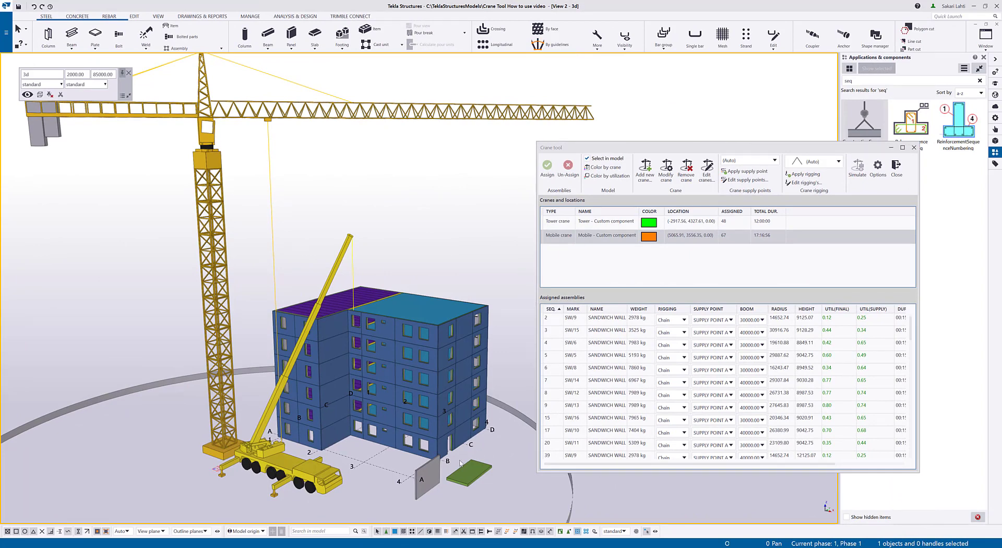
- Simulate the mobile crane lifting wall panel A, then browse the Assigned assemblies table
{"action": "left_click", "coordinate": [438, 472]}
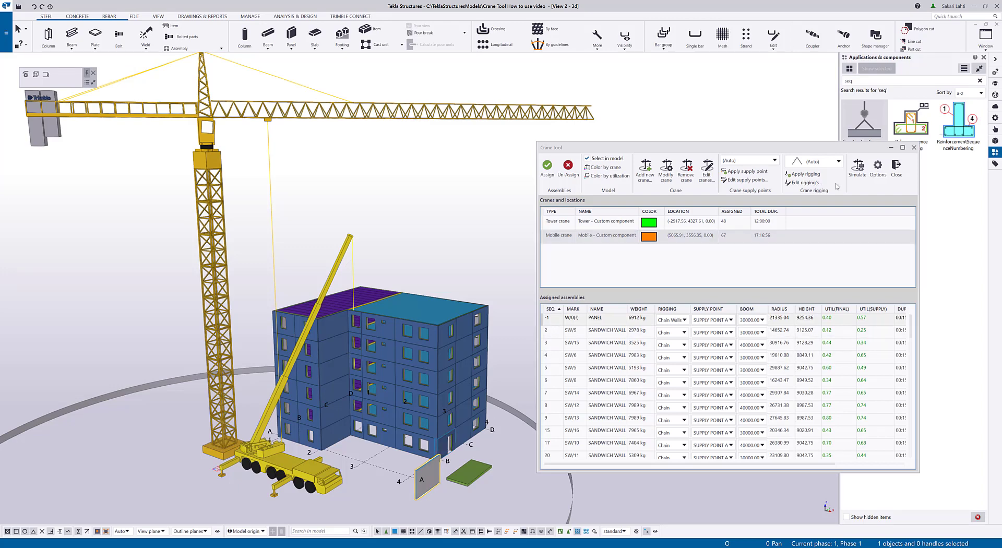
{"action": "left_click", "coordinate": [860, 168]}
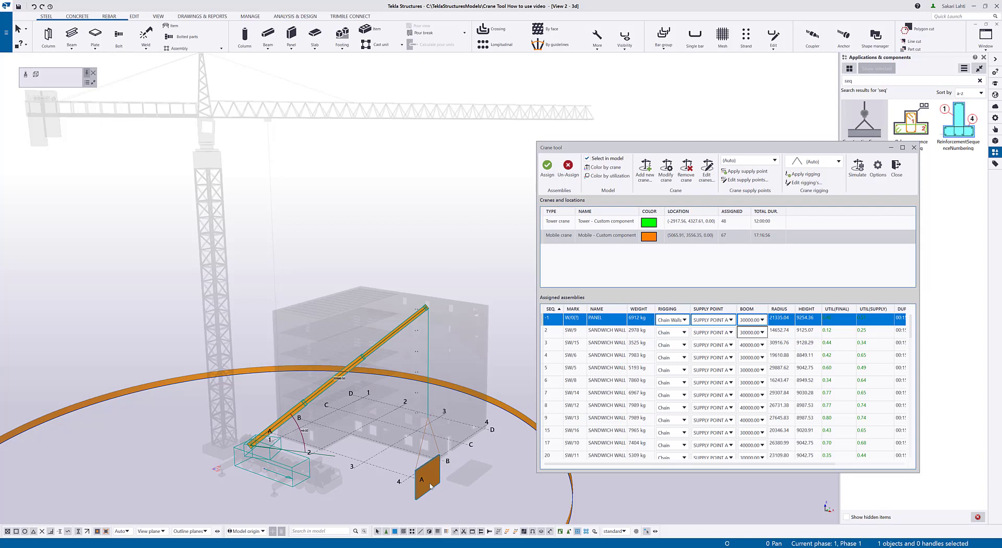
{"action": "scroll", "coordinate": [425, 463], "scroll_direction": "up", "scroll_amount": 5}
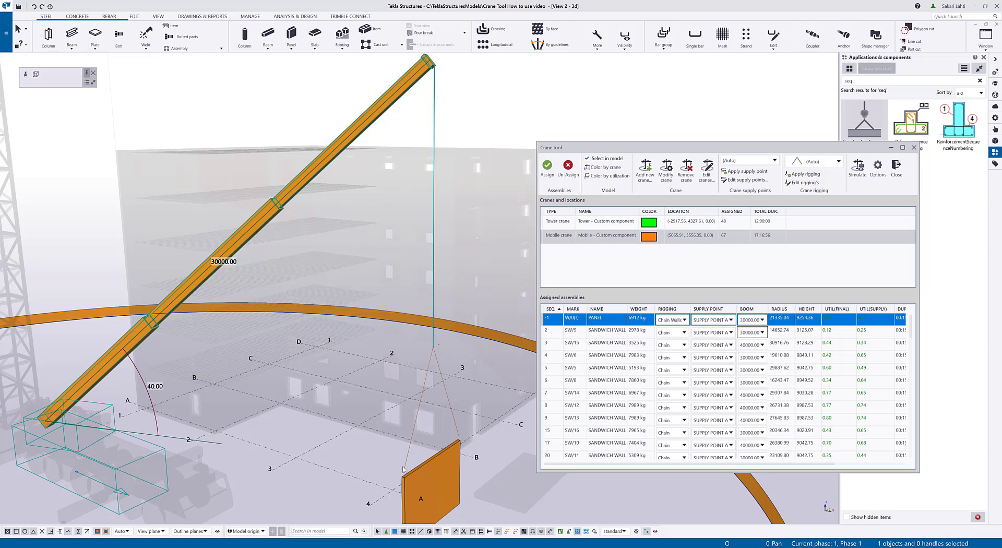
{"action": "scroll", "coordinate": [404, 468], "scroll_direction": "down", "scroll_amount": 5}
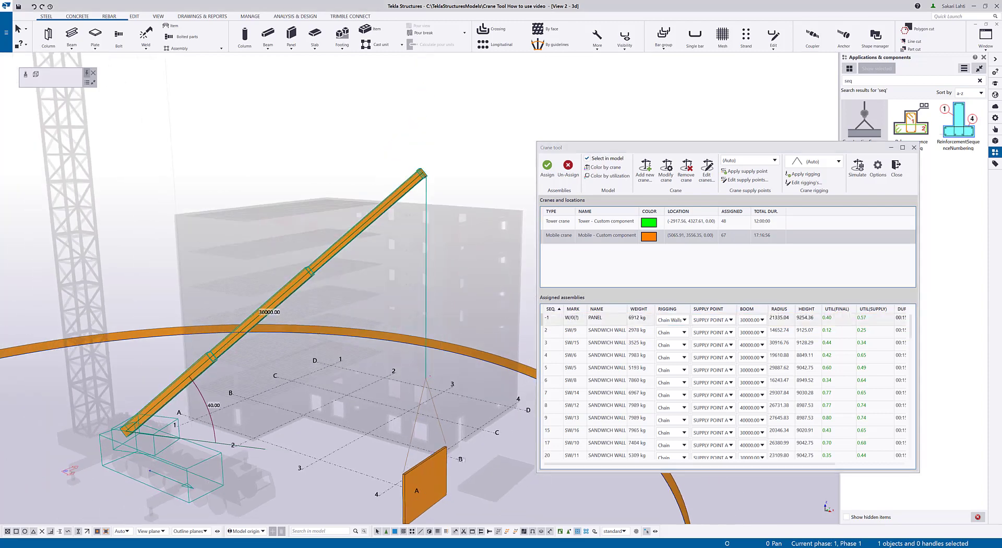
{"action": "scroll", "coordinate": [553, 355], "scroll_direction": "down", "scroll_amount": 10}
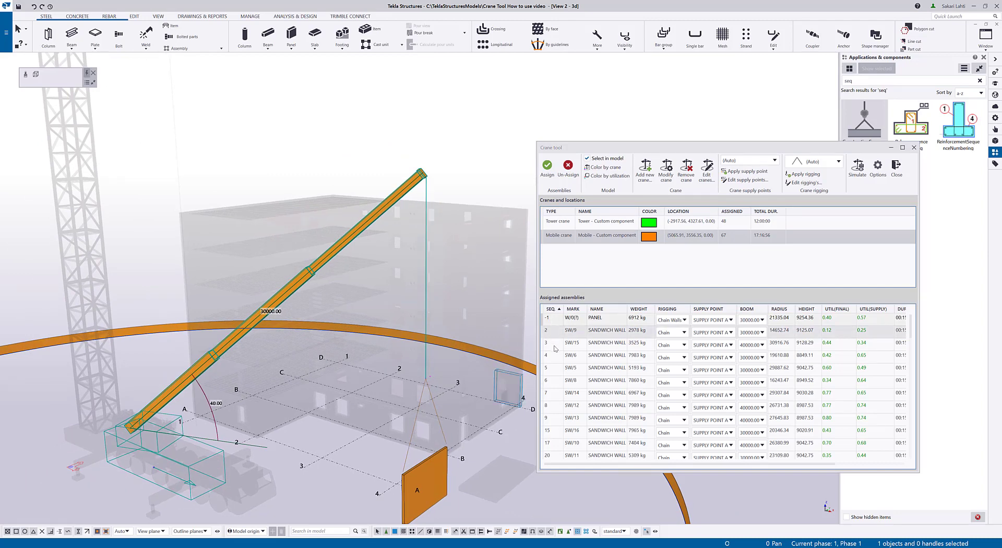
{"action": "scroll", "coordinate": [558, 384], "scroll_direction": "down", "scroll_amount": 4}
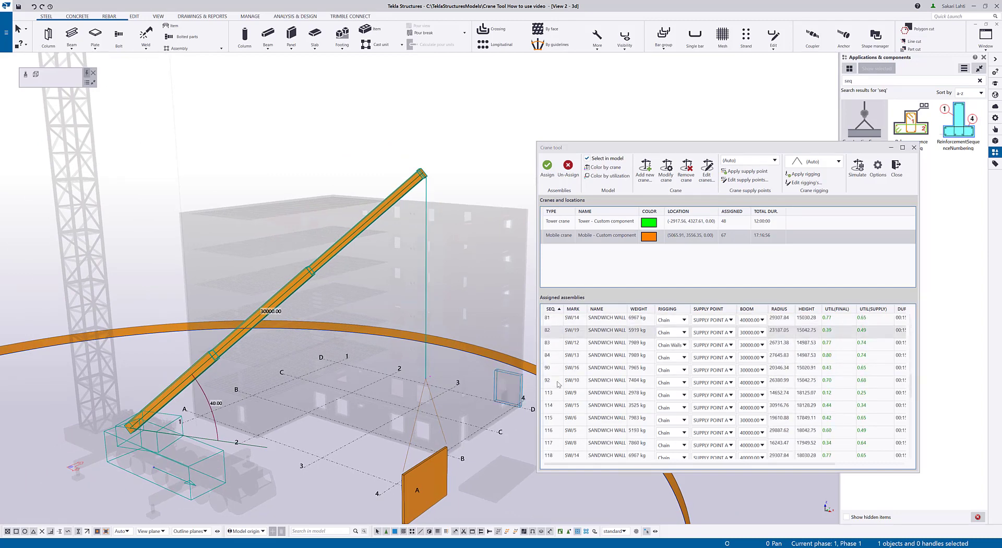
{"action": "scroll", "coordinate": [559, 385], "scroll_direction": "up", "scroll_amount": 4}
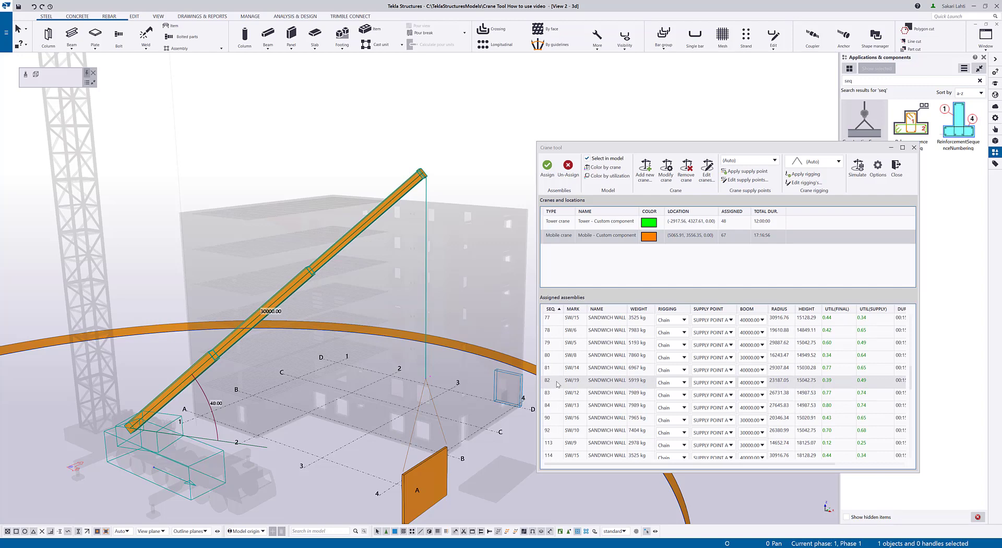
- Simulate the lift of wall SW/19 at row 82 and orbit around it
{"action": "left_click", "coordinate": [557, 382]}
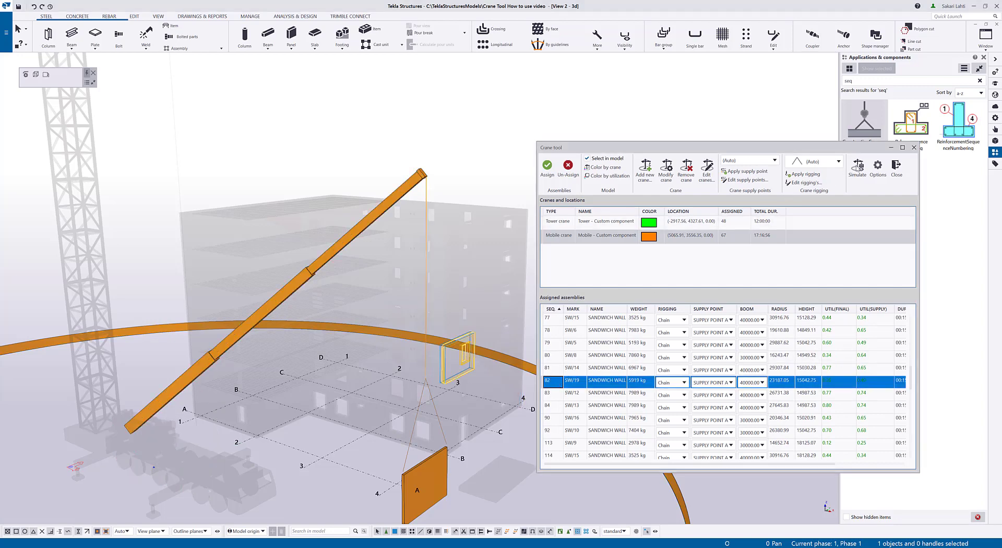
{"action": "left_click", "coordinate": [858, 167]}
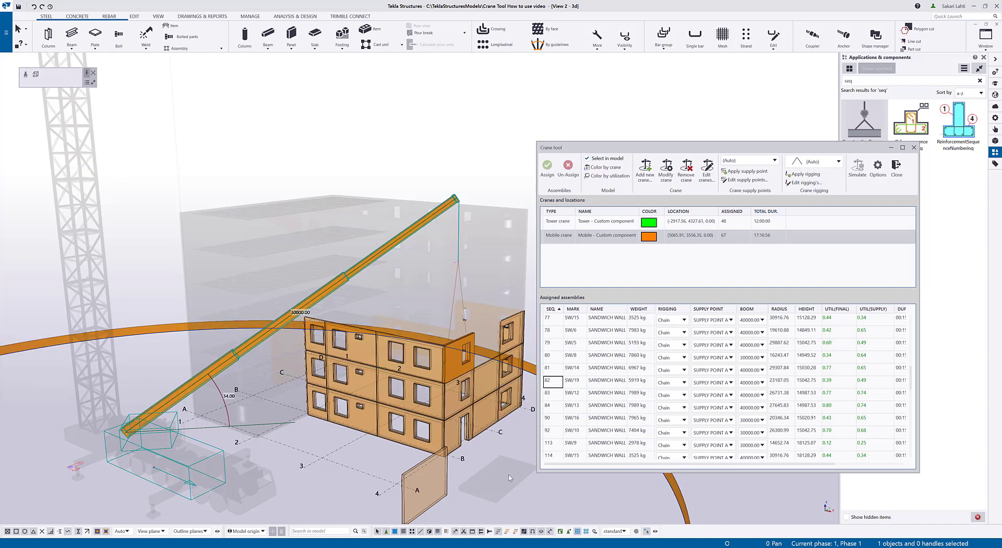
{"action": "middle_click_drag", "start_coordinate": [563, 493], "coordinate": [469, 496], "text": "ctrl"}
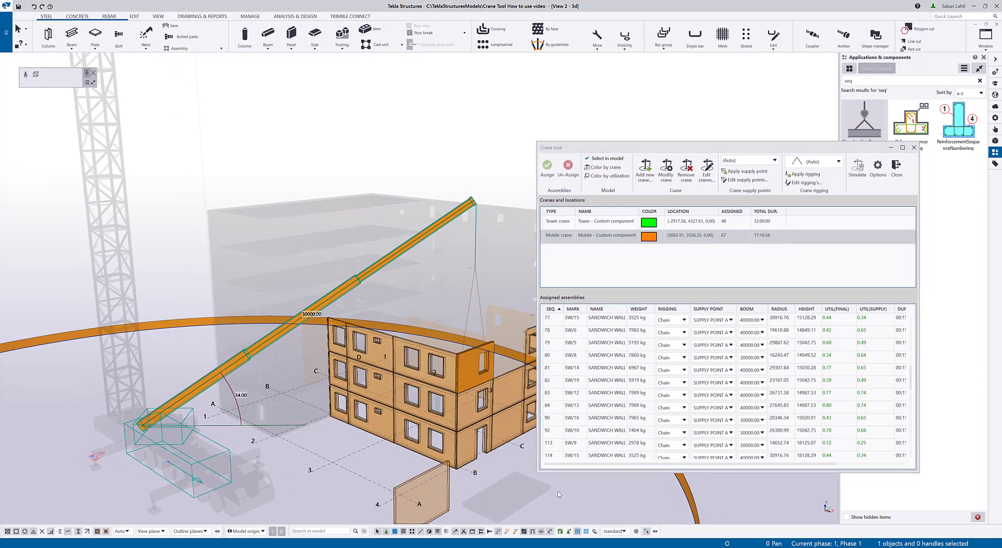
{"action": "middle_click_drag", "start_coordinate": [543, 488], "coordinate": [490, 457], "text": "ctrl"}
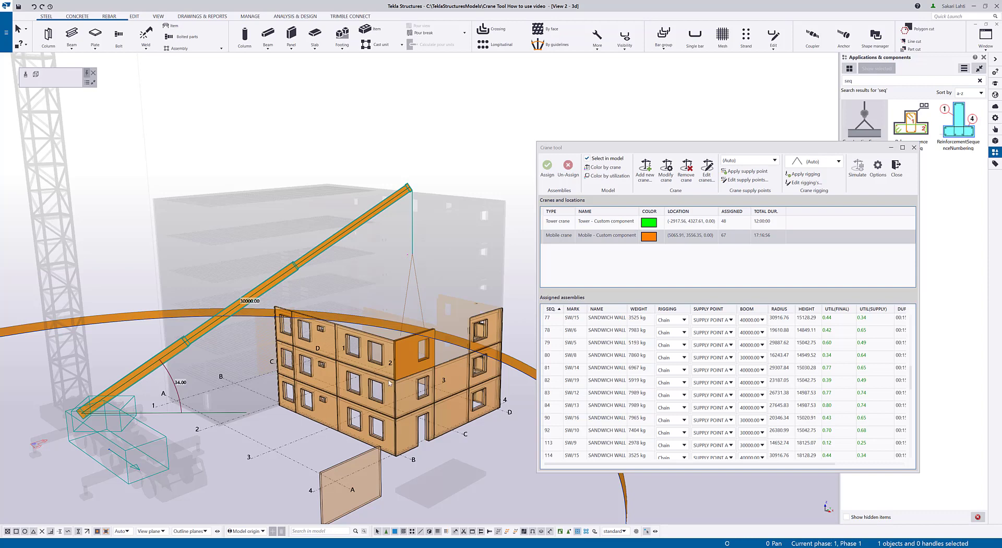
- Redraw the view to show the full building with both cranes
{"action": "scroll", "coordinate": [389, 382], "scroll_direction": "up", "scroll_amount": 5}
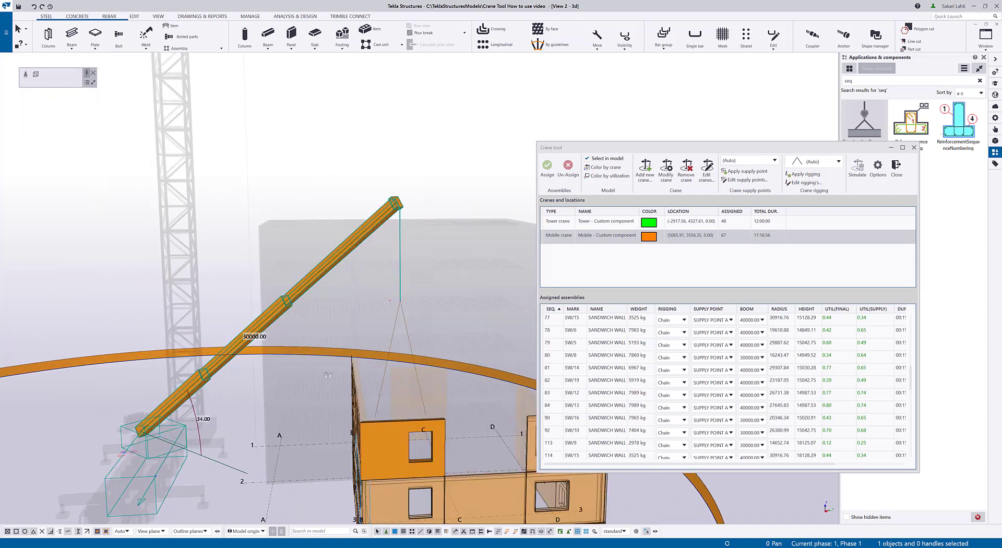
{"action": "middle_click_drag", "start_coordinate": [390, 301], "coordinate": [292, 326], "text": "ctrl"}
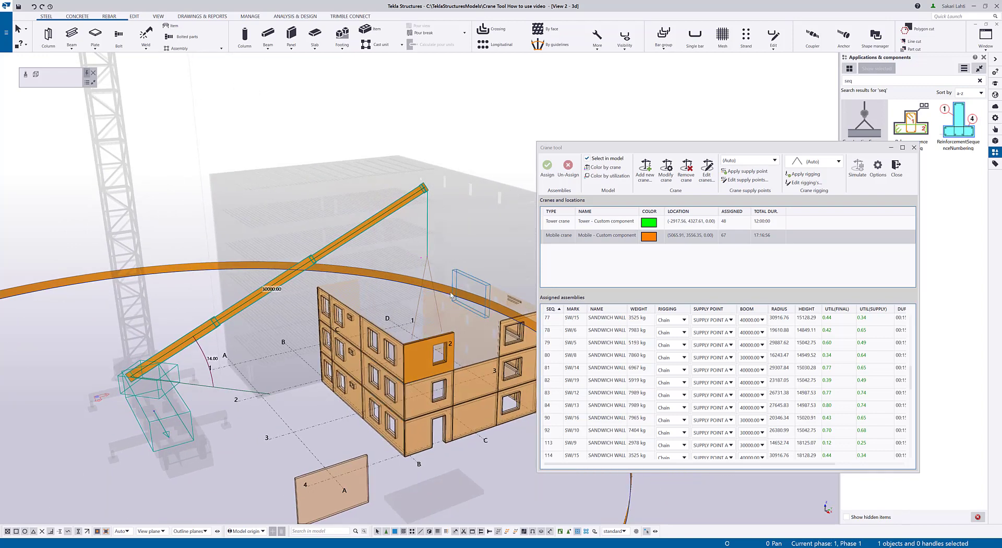
{"action": "scroll", "coordinate": [452, 296], "scroll_direction": "up", "scroll_amount": 8}
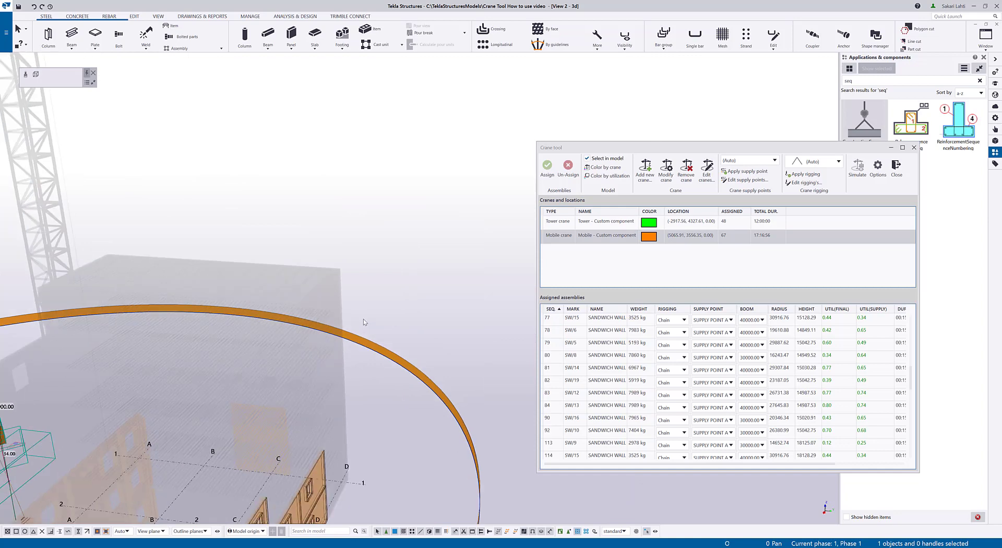
{"action": "middle_click_drag", "start_coordinate": [364, 322], "coordinate": [418, 283], "text": "ctrl"}
{"action": "right_click", "coordinate": [418, 283]}
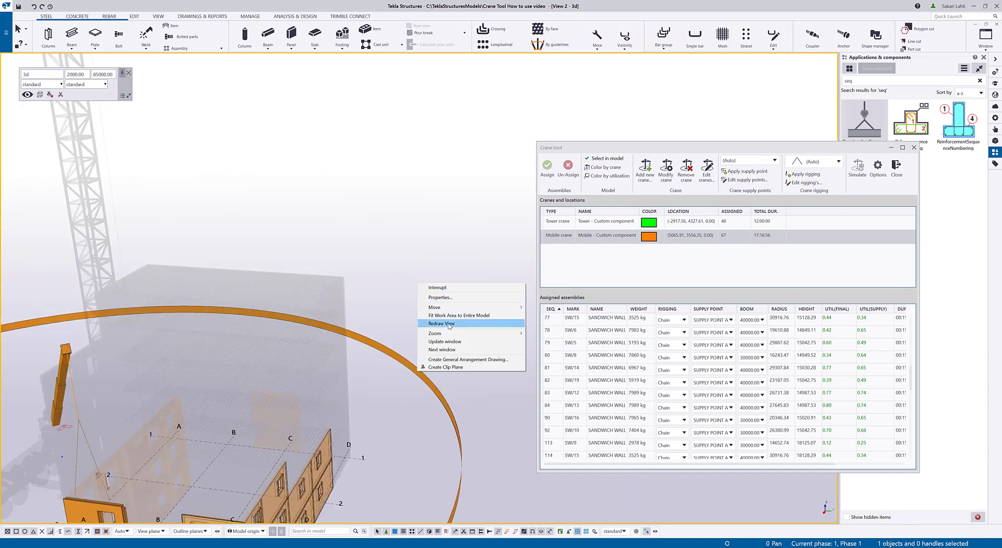
{"action": "left_click", "coordinate": [449, 324]}
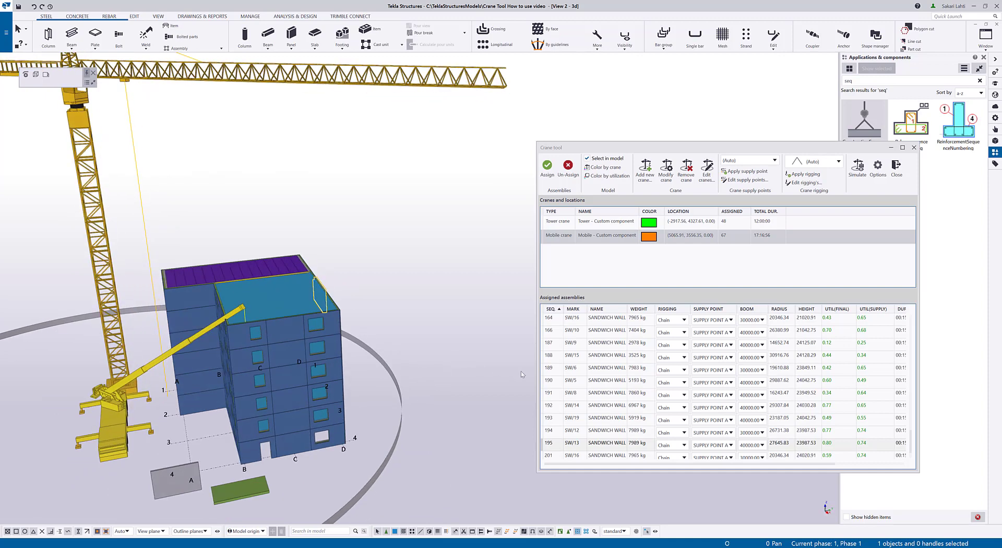
- Simulate the lift of wall SW/13 at sequence 195
{"action": "left_click", "coordinate": [608, 445]}
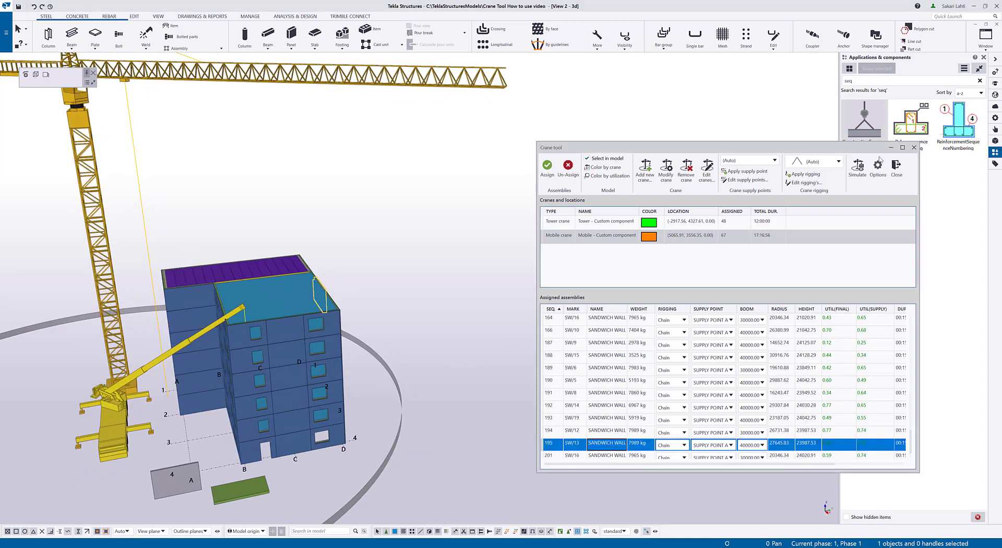
{"action": "left_click", "coordinate": [859, 166]}
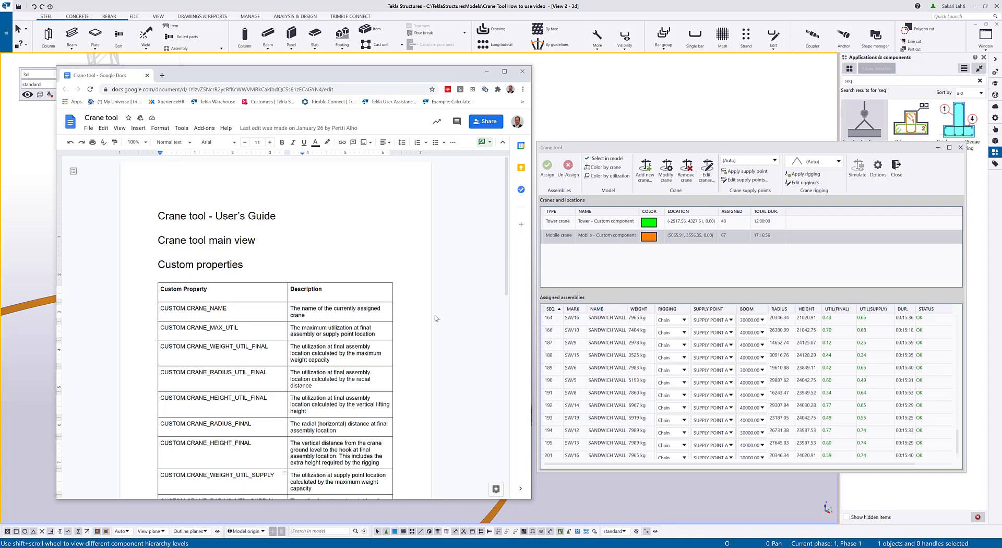
- Scroll the guide's Custom properties table down to CUSTOM.CRANE_LIFTING_DURATION
{"action": "scroll", "coordinate": [209, 299], "scroll_direction": "down", "scroll_amount": 2}
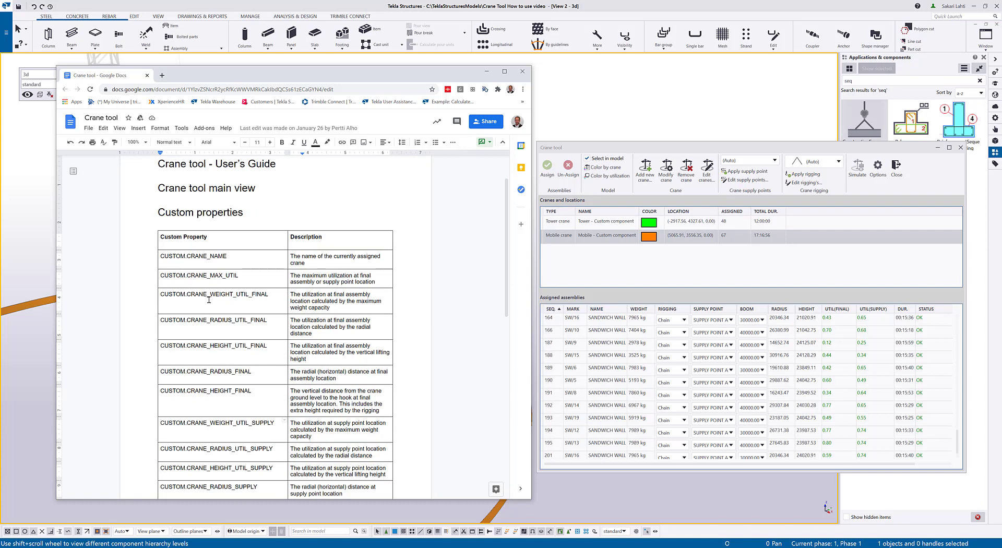
{"action": "scroll", "coordinate": [209, 299], "scroll_direction": "down", "scroll_amount": 2}
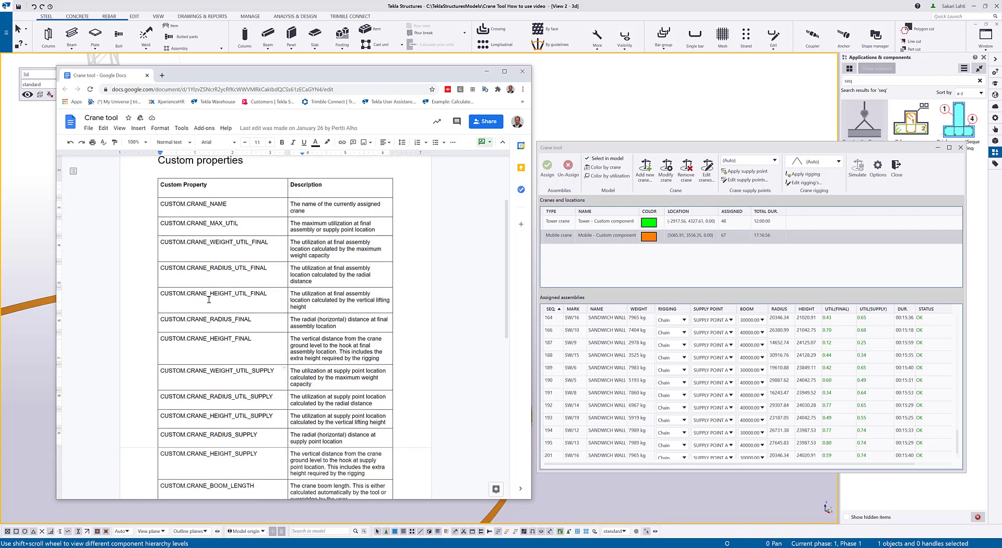
{"action": "scroll", "coordinate": [209, 300], "scroll_direction": "down", "scroll_amount": 6}
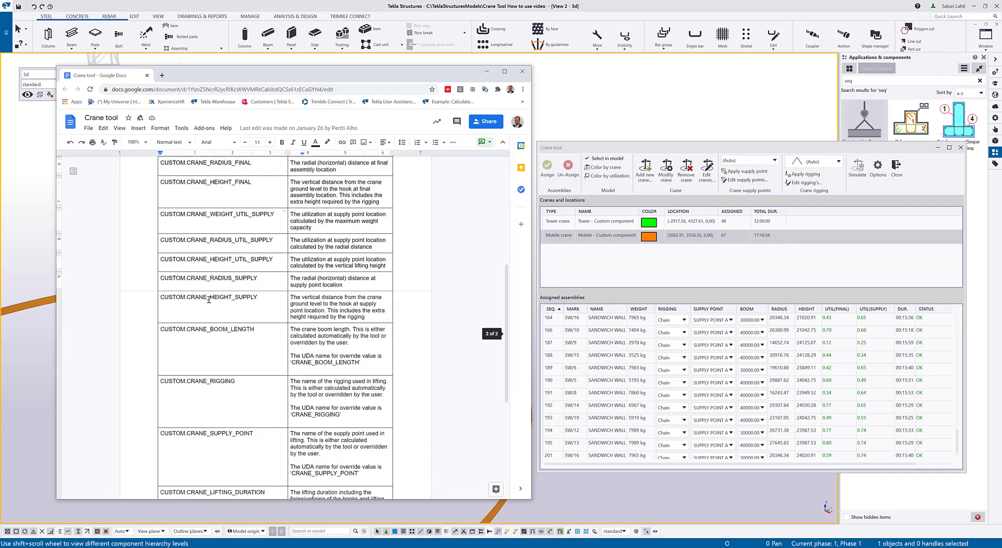
{"action": "scroll", "coordinate": [208, 300], "scroll_direction": "down", "scroll_amount": 4}
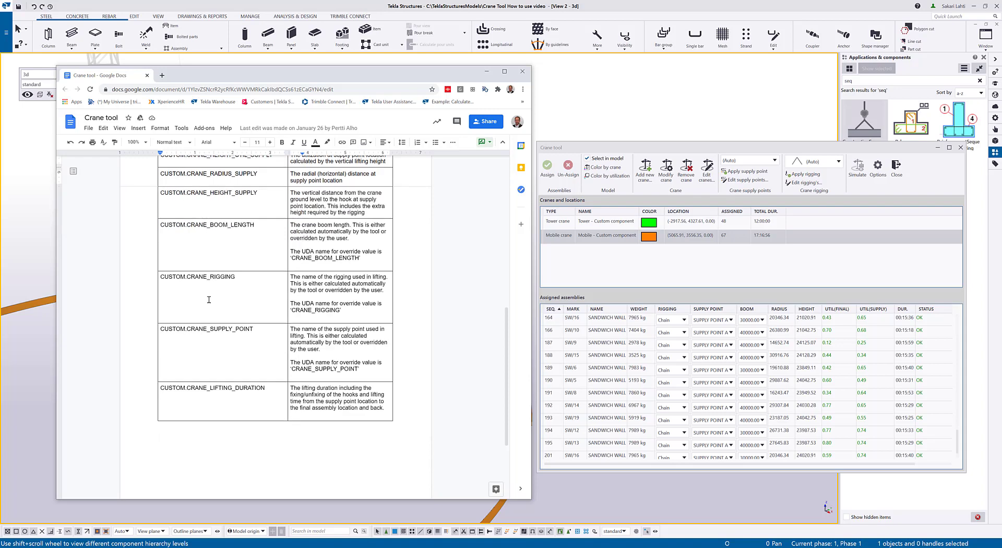
{"action": "scroll", "coordinate": [209, 300], "scroll_direction": "up", "scroll_amount": 2}
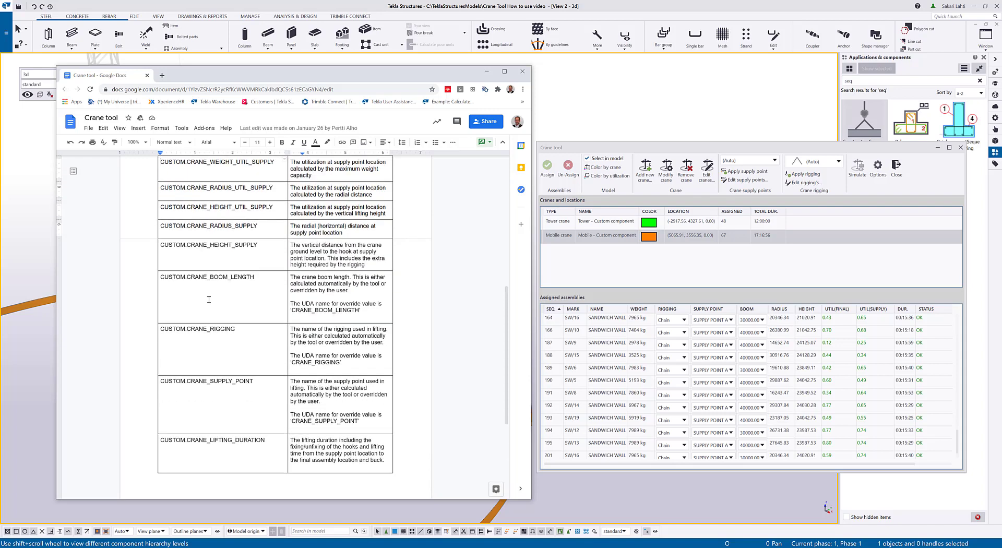